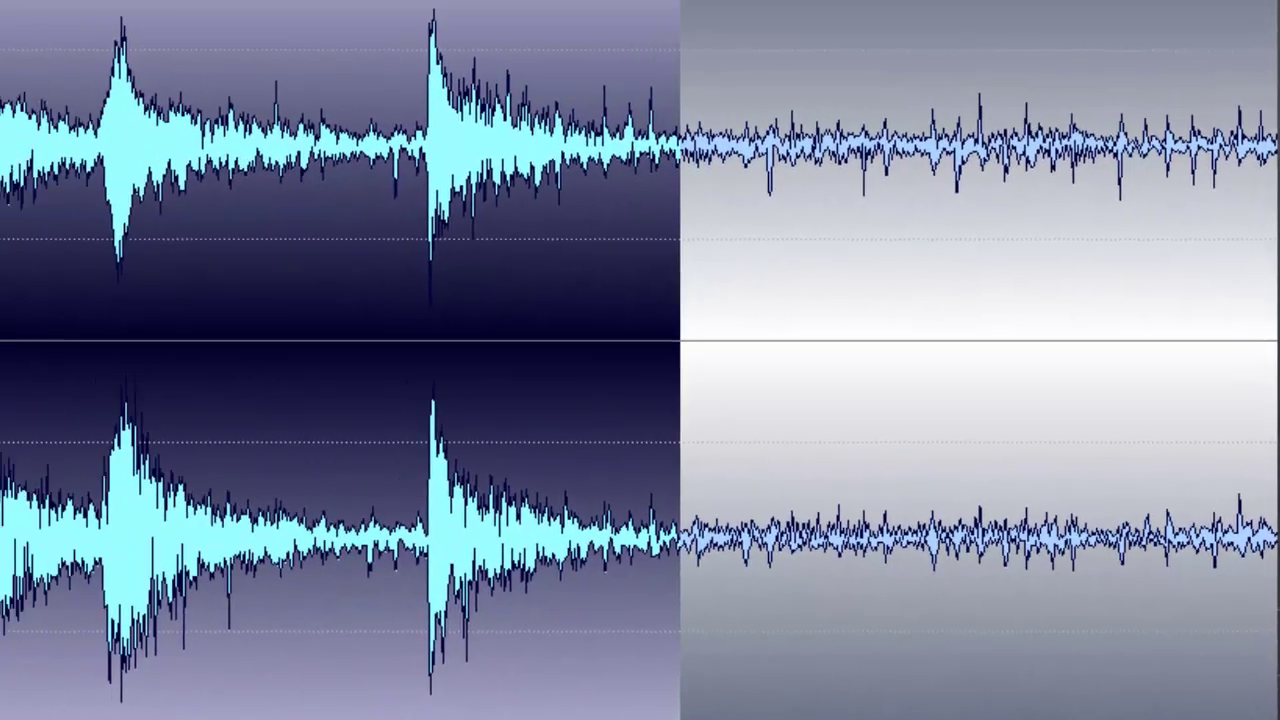
Open the Master Section's Leveler plugin window and move it off the effect list.
click(239, 302)
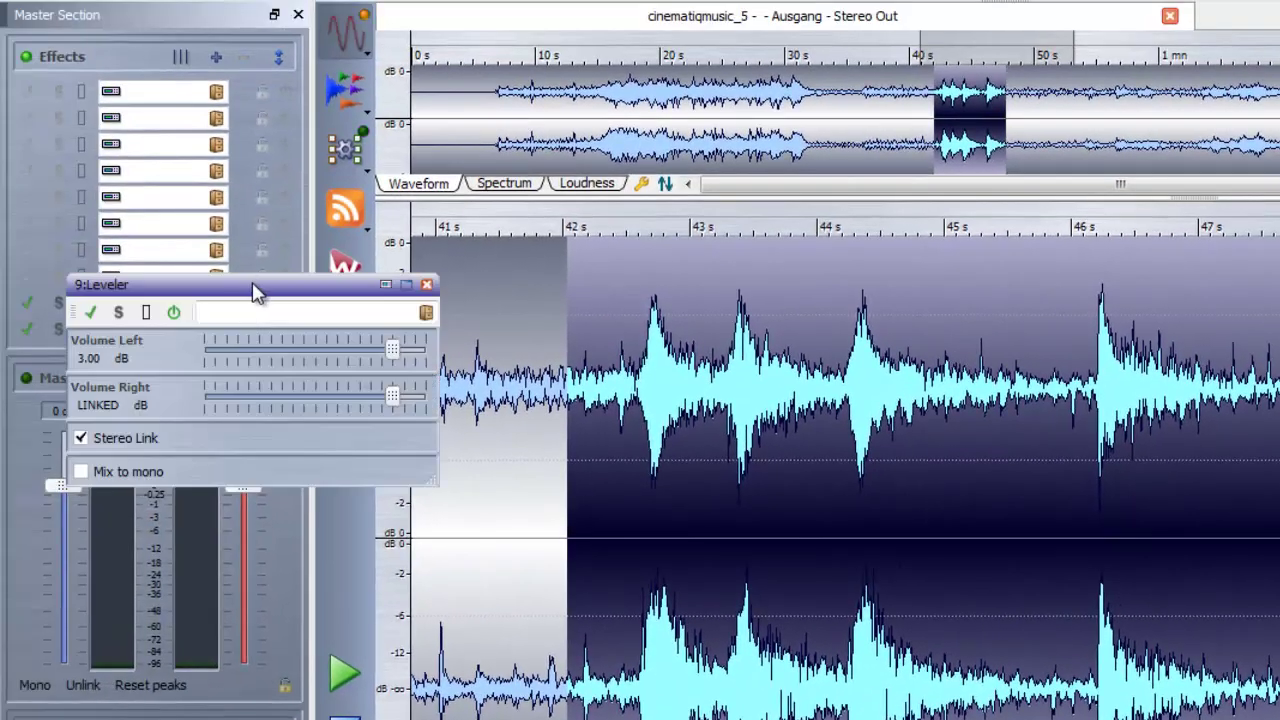
drag(253, 292, 368, 393)
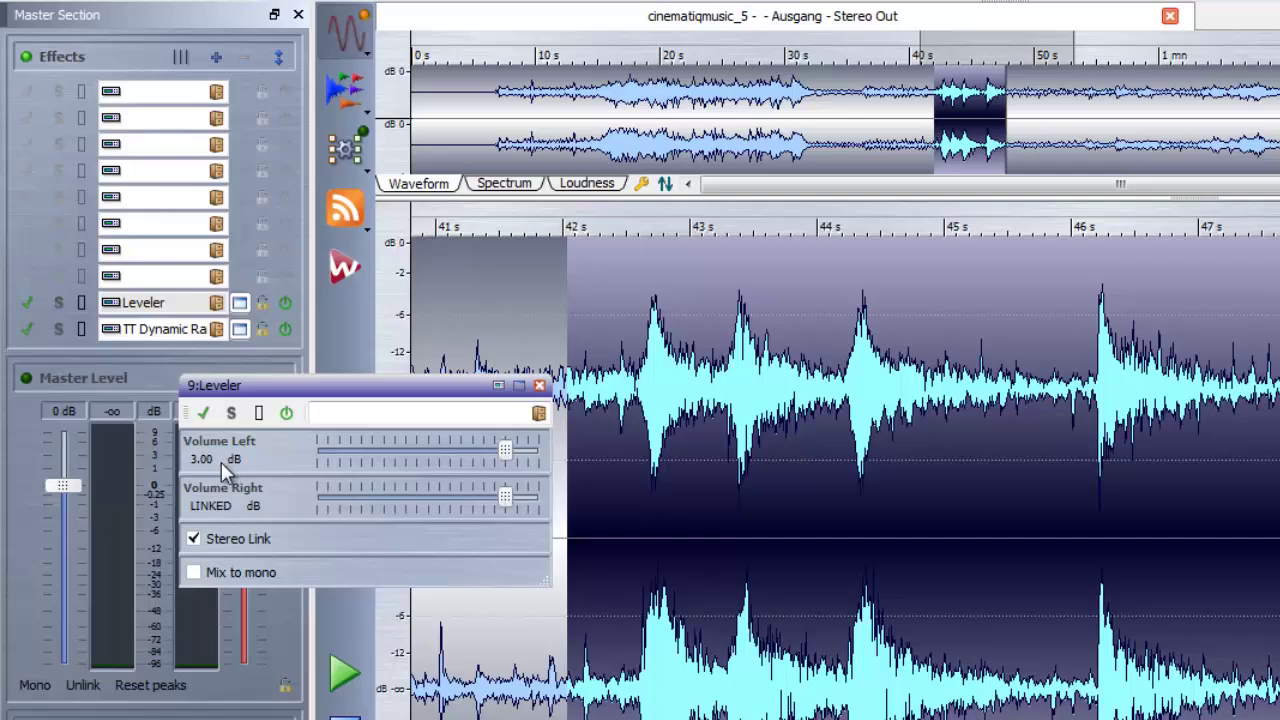
click(793, 20)
Analyse the selection's peaks in Global Analysis: -1.1618 dB left, -1.1475 dB right.
key(alt+a)
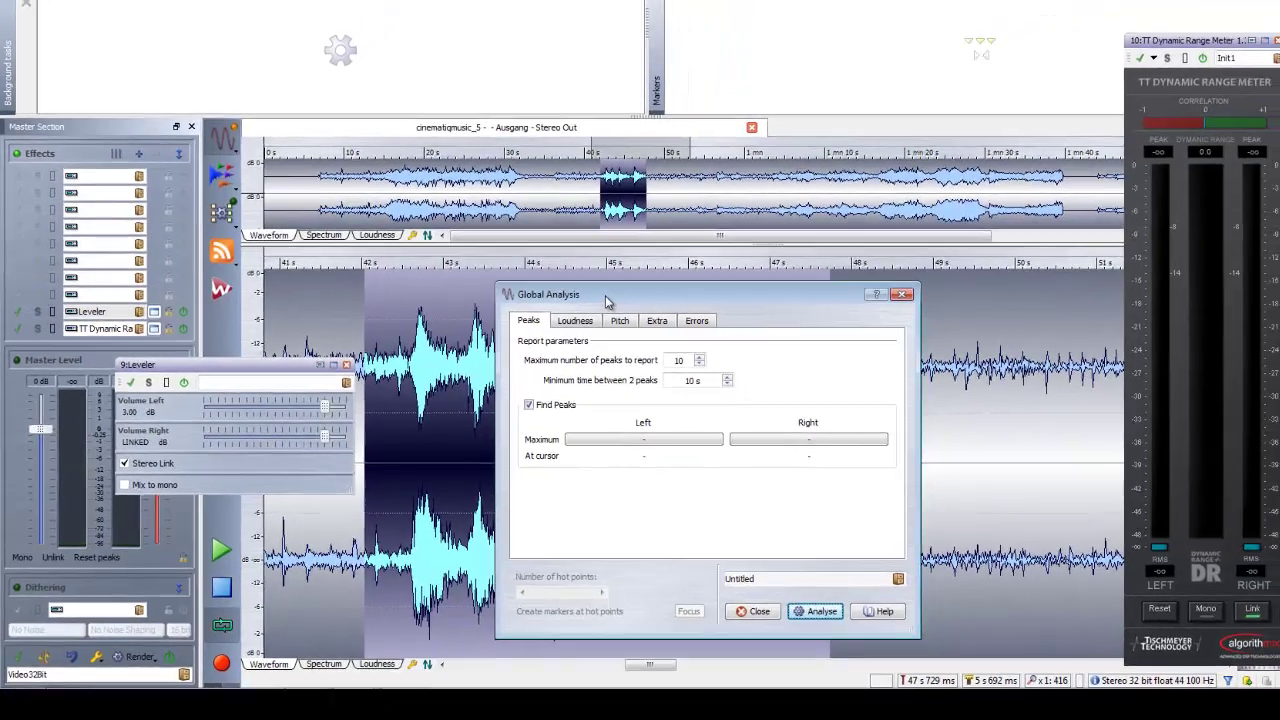
drag(672, 305, 920, 301)
drag(826, 305, 799, 226)
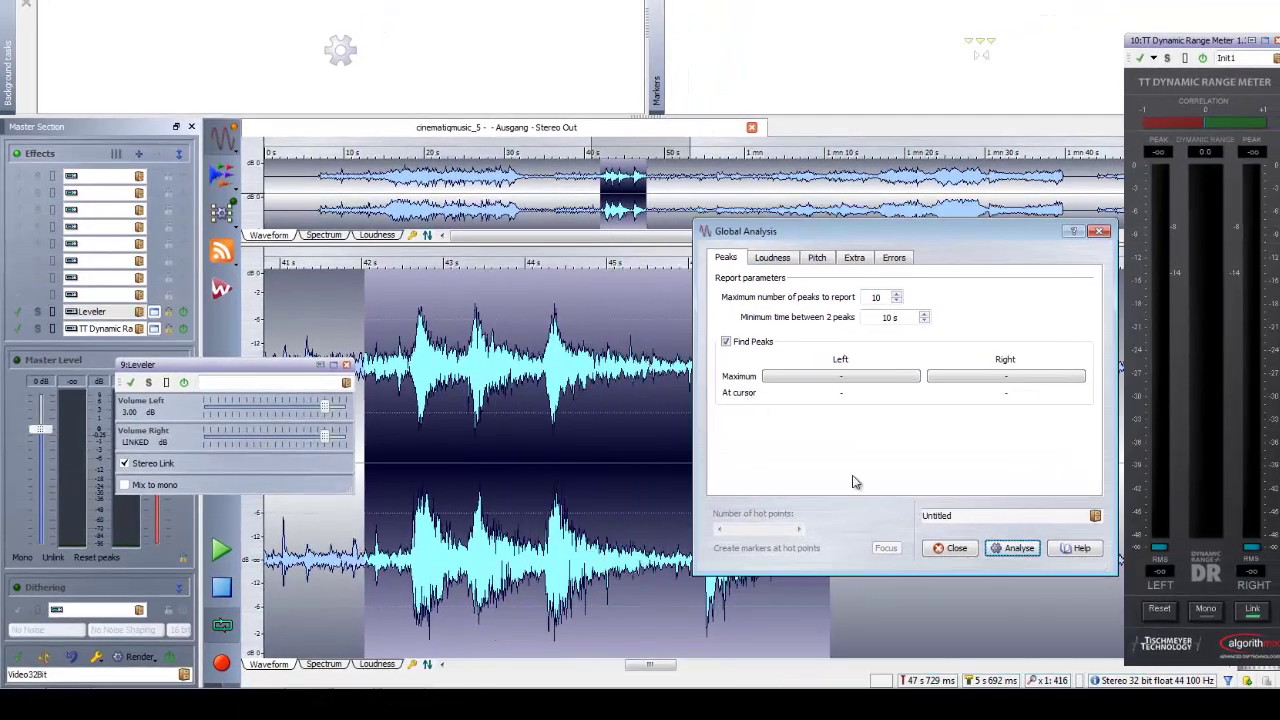
click(1018, 548)
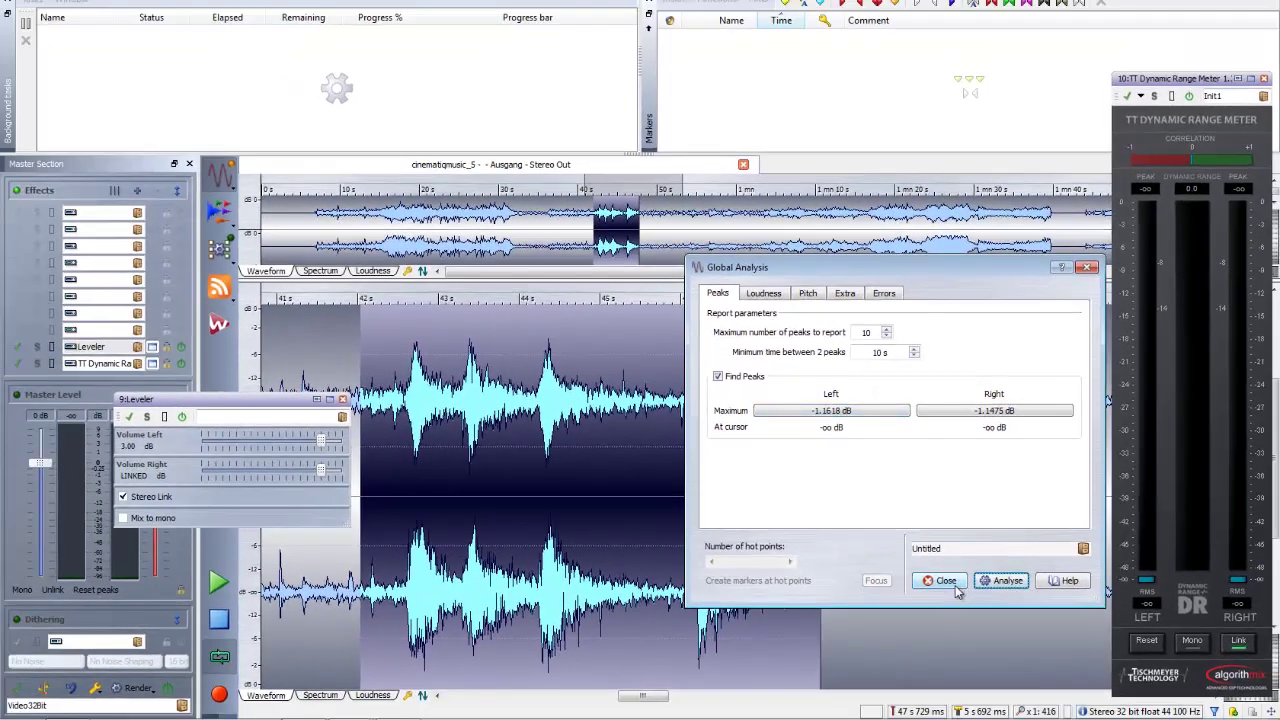
click(943, 581)
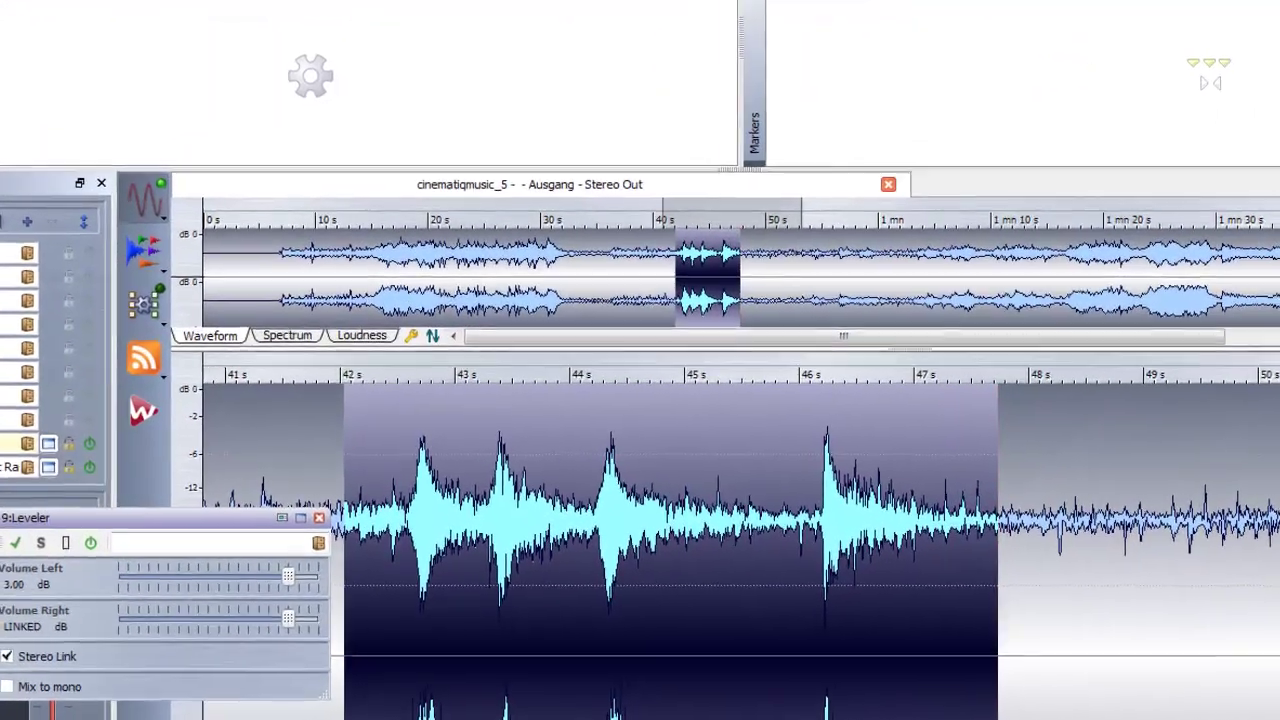
Render the selection with Process in place on instead of a named file.
key(ctrl+shift+r)
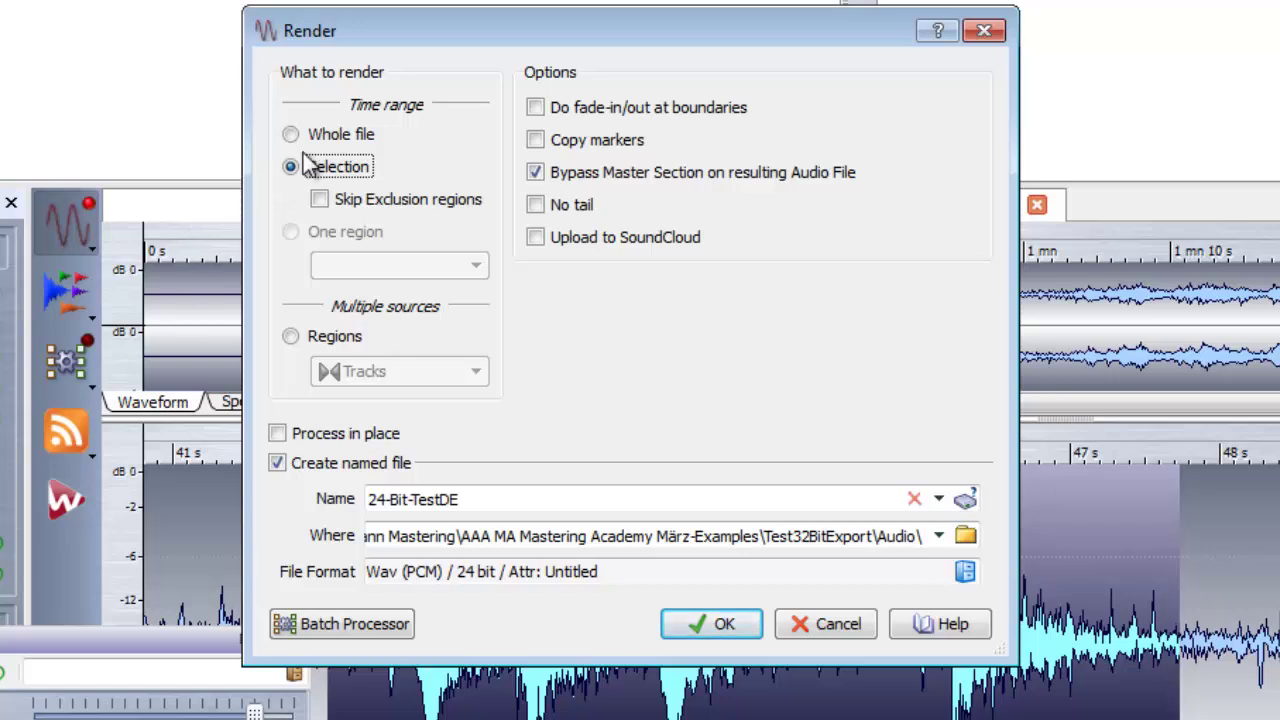
click(288, 438)
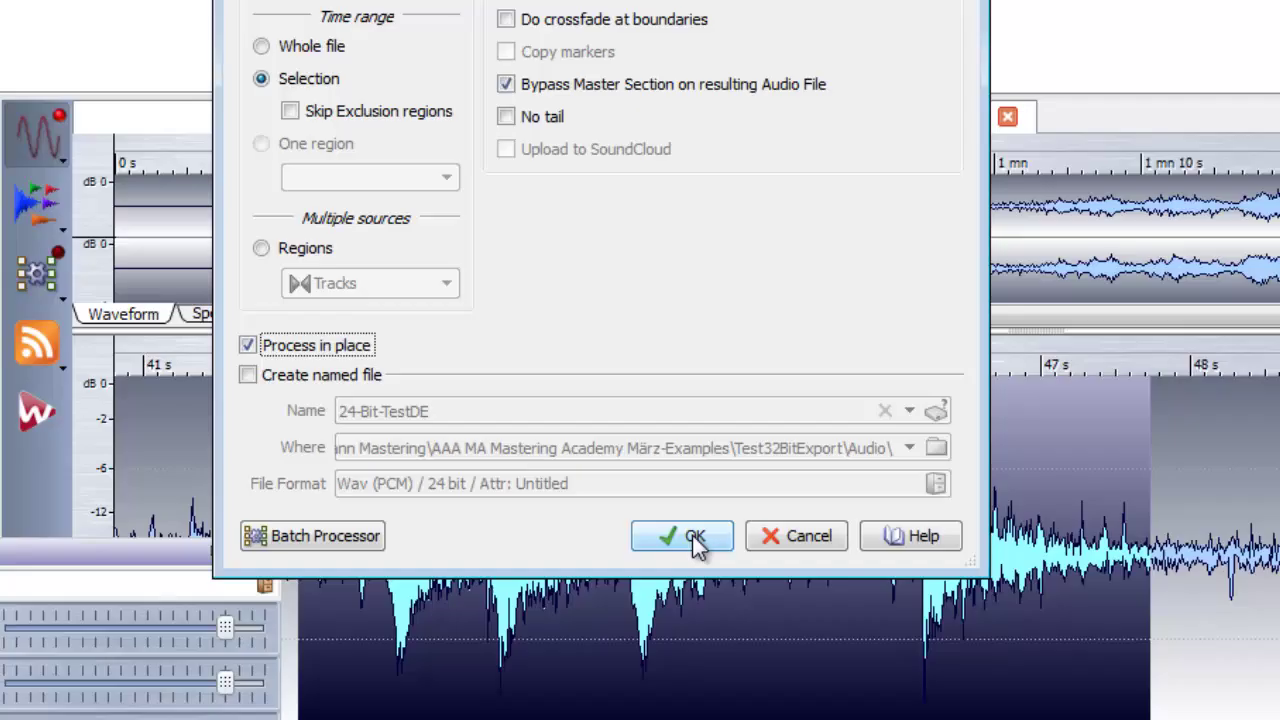
click(706, 624)
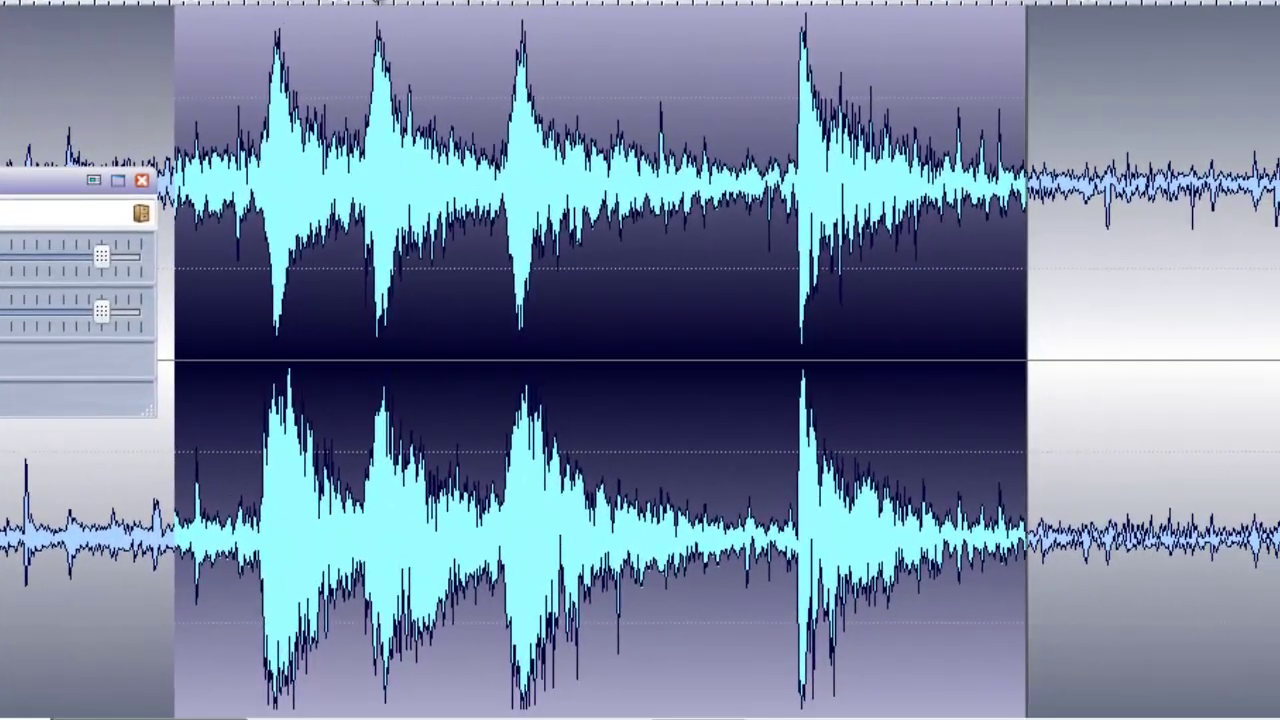
scroll(374, 29, up, 5)
scroll(391, 177, up, 5)
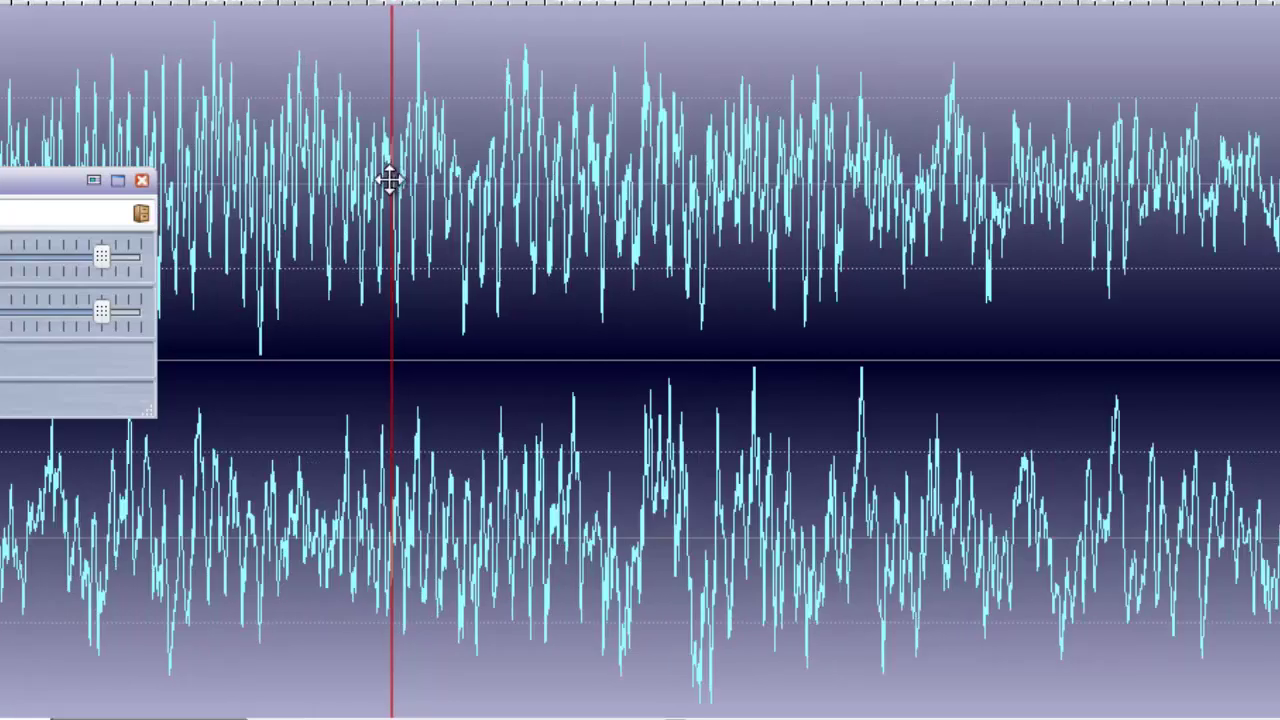
click(925, 8)
scroll(924, 63, up, 3)
scroll(924, 63, down, 8)
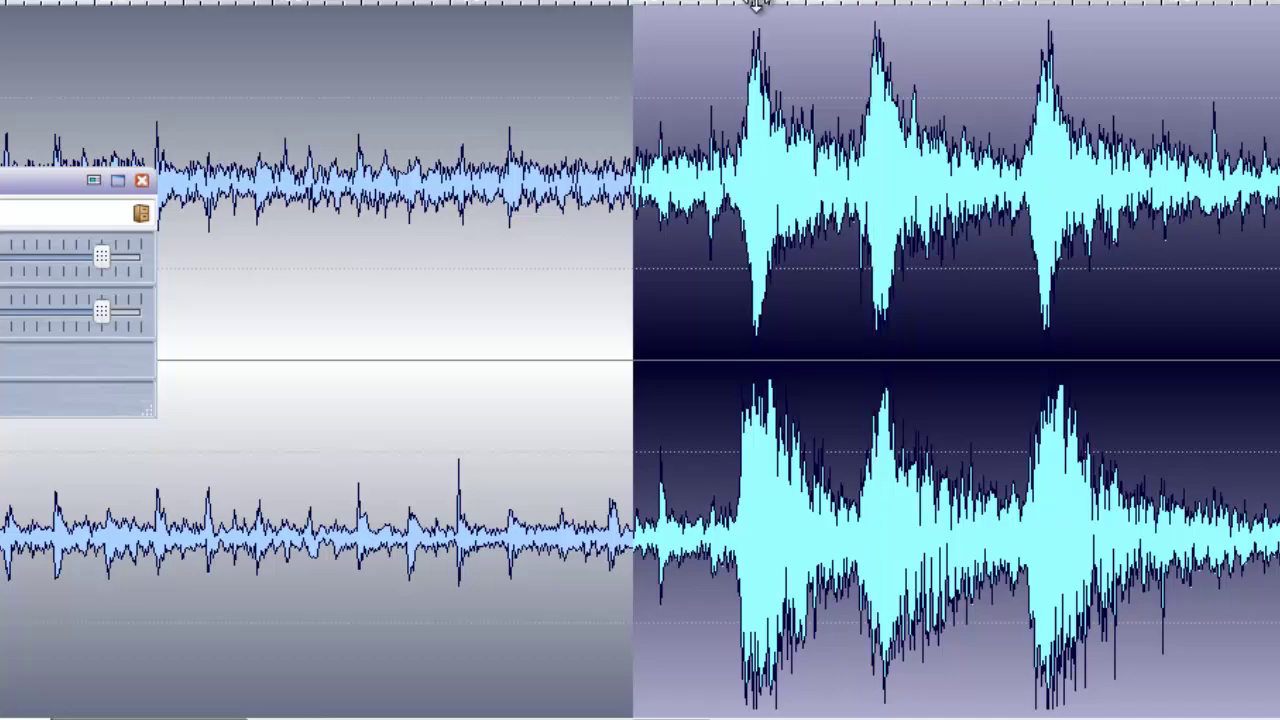
click(763, 5)
scroll(757, 94, up, 5)
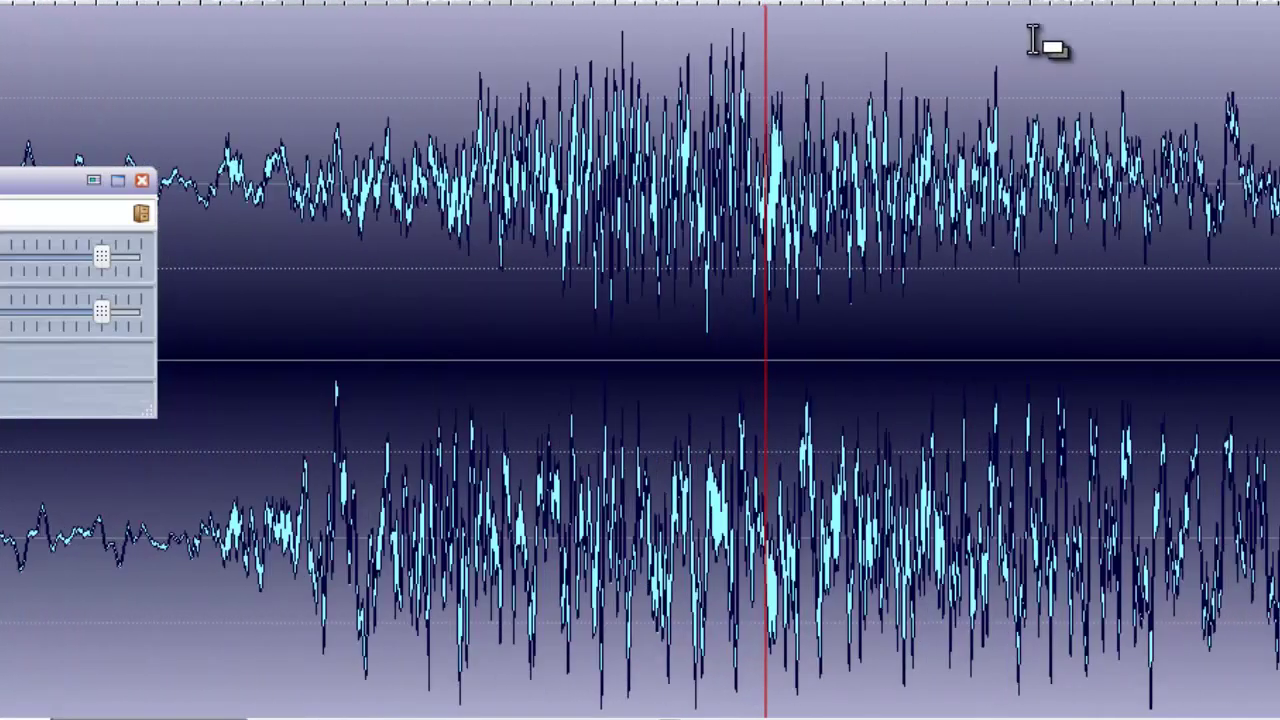
click(1150, 5)
scroll(1071, 14, up, 5)
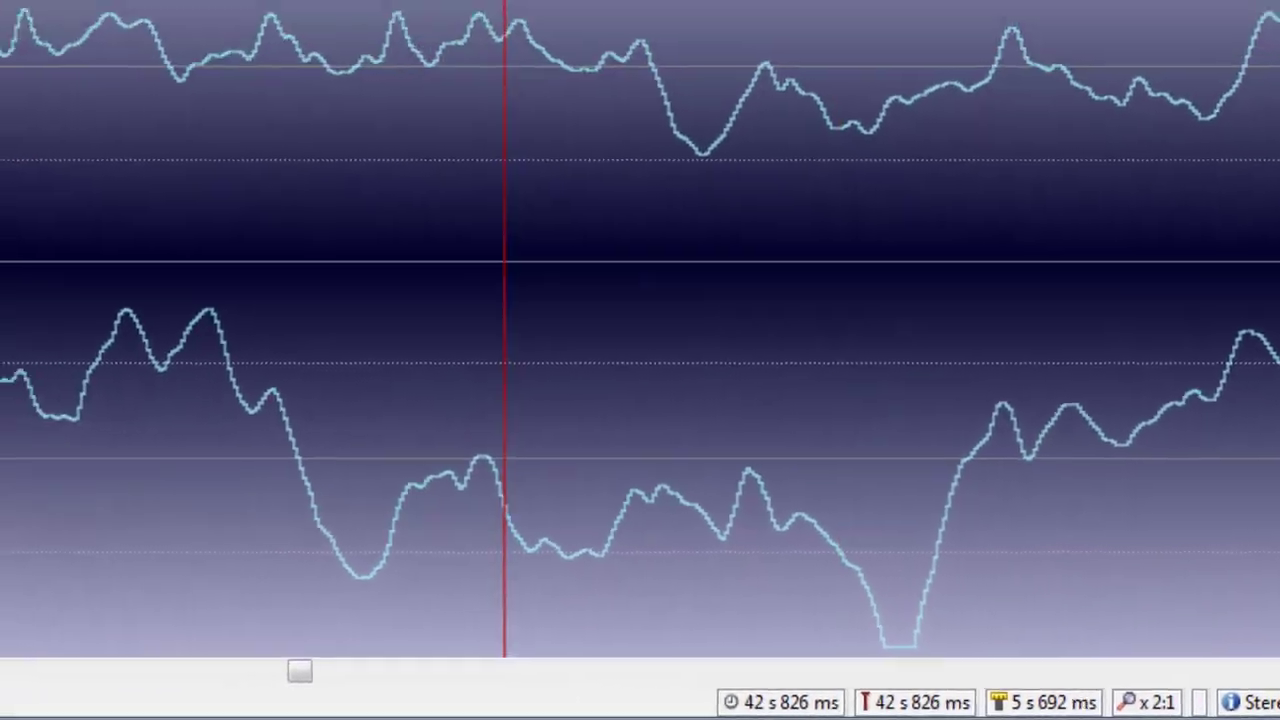
scroll(640, 400, down, 4)
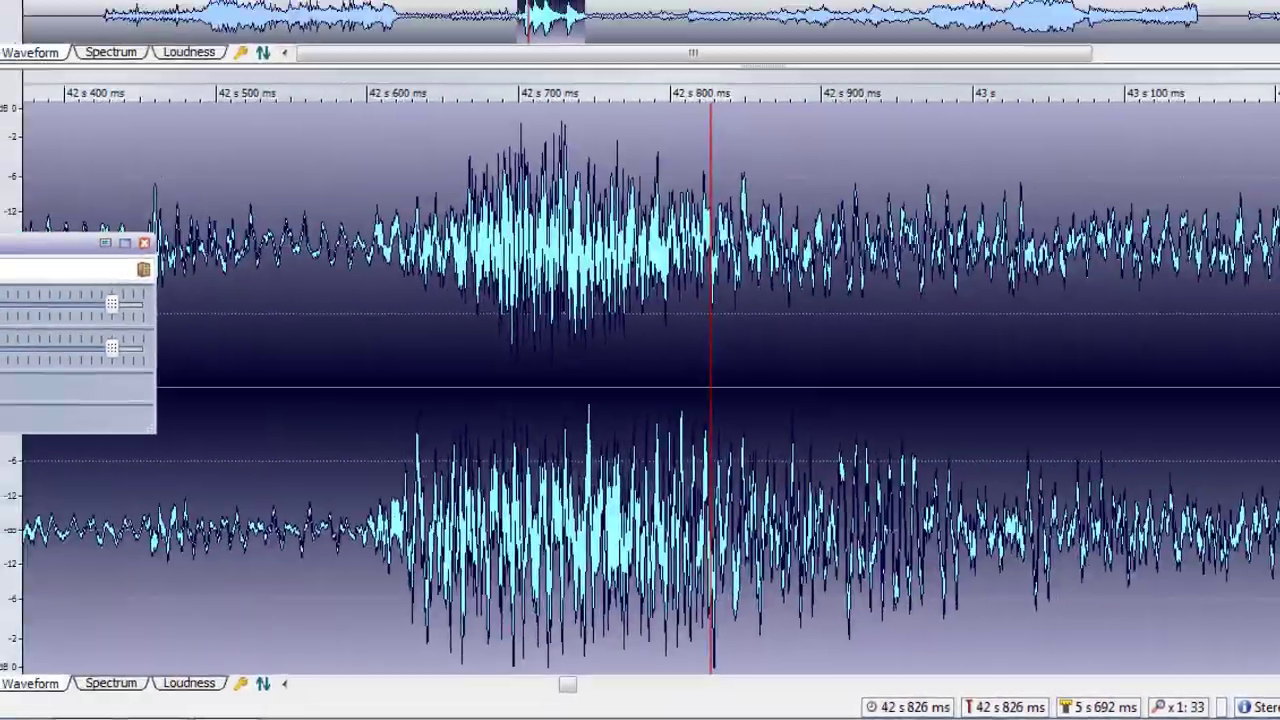
scroll(640, 400, down, 4)
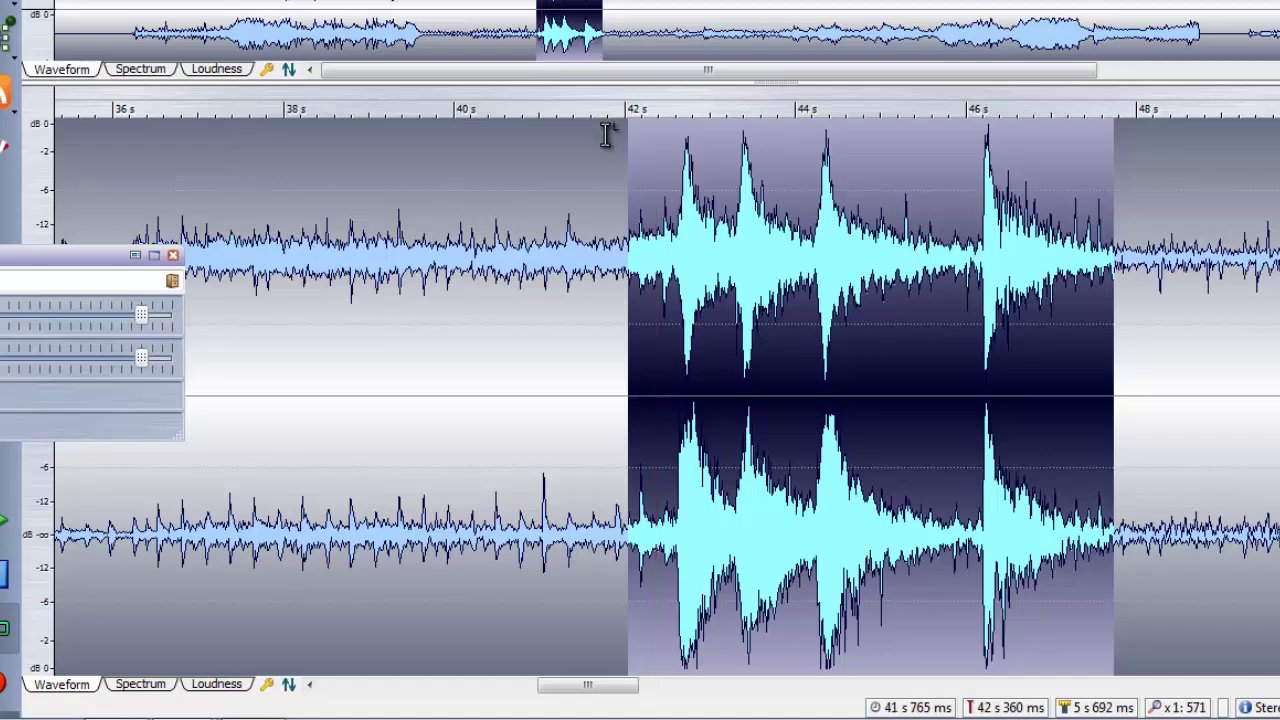
Re-run the Global Analysis peak measurement, now +1.8382 dB left and +1.8525 dB right.
key(alt+g)
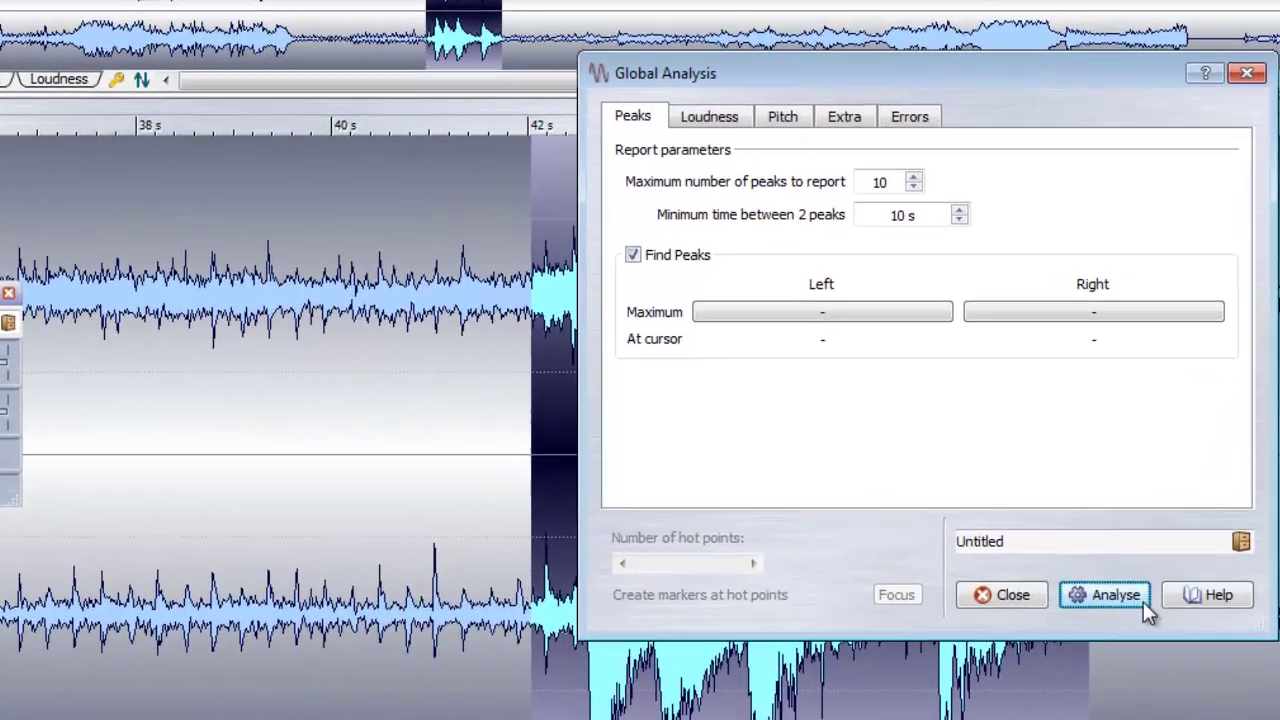
click(1133, 519)
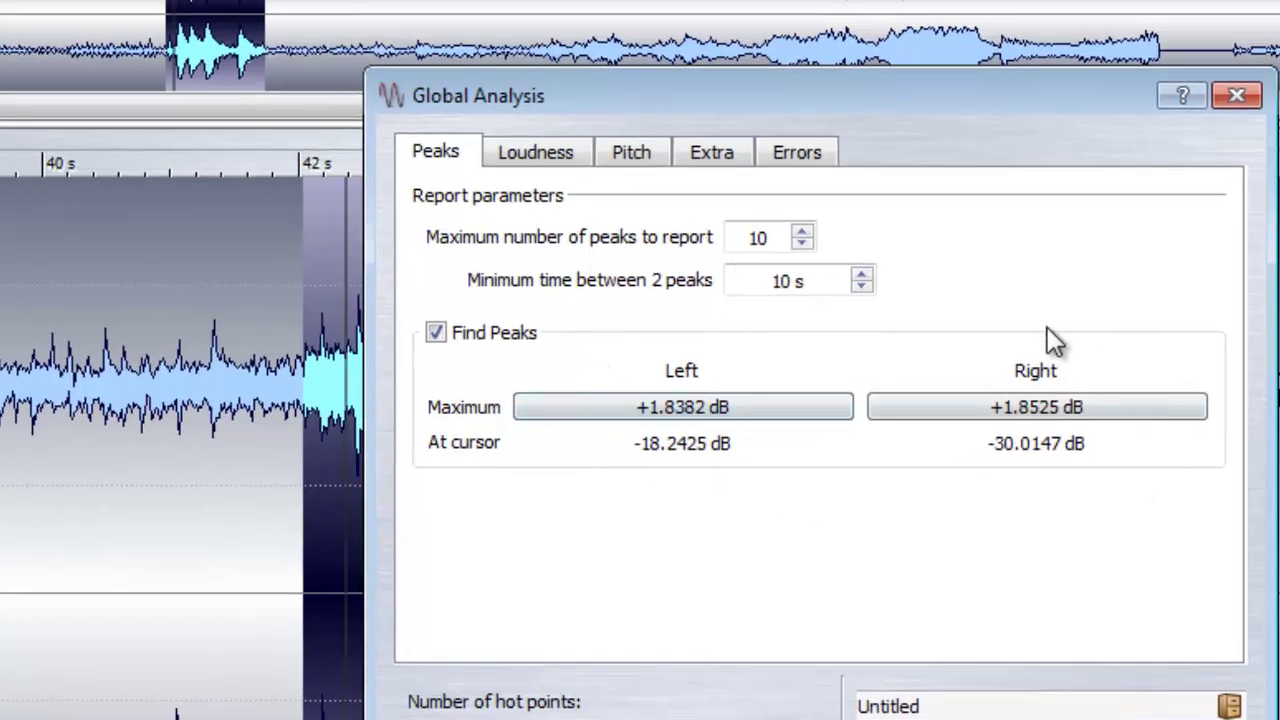
click(1100, 410)
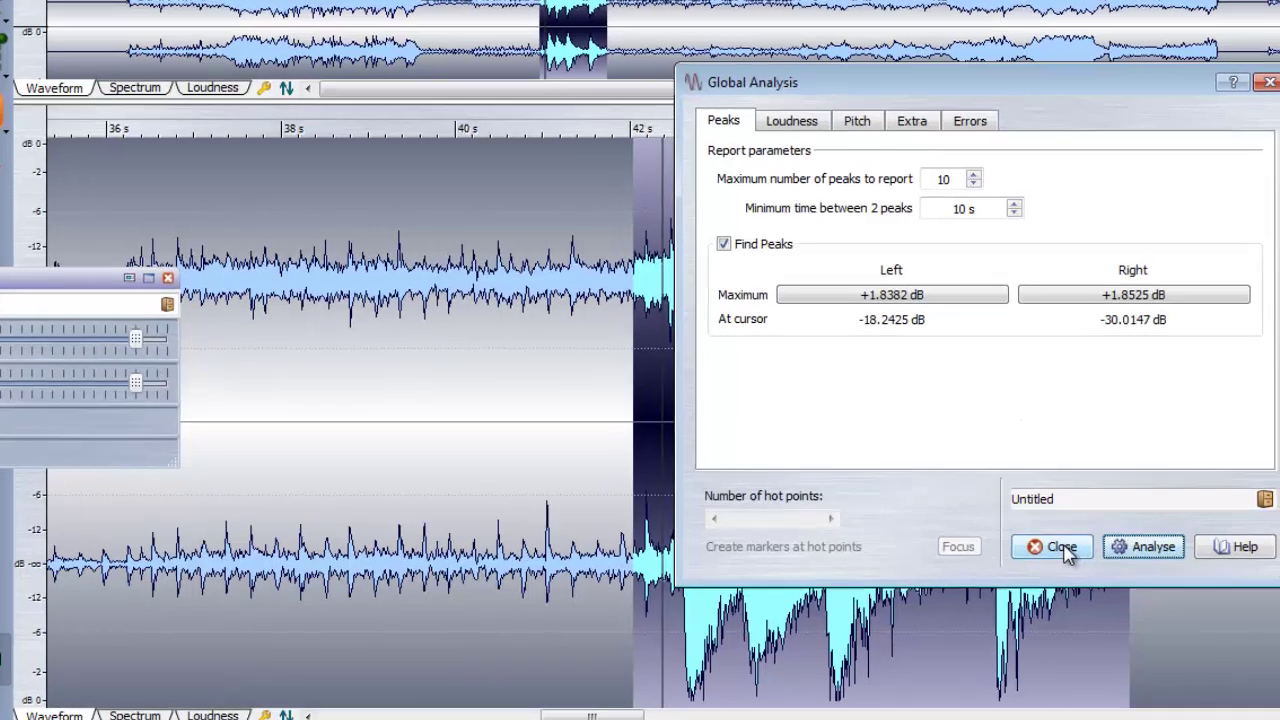
Close the analysis and normalize the selection to a 0.000 dB peak level.
click(1064, 538)
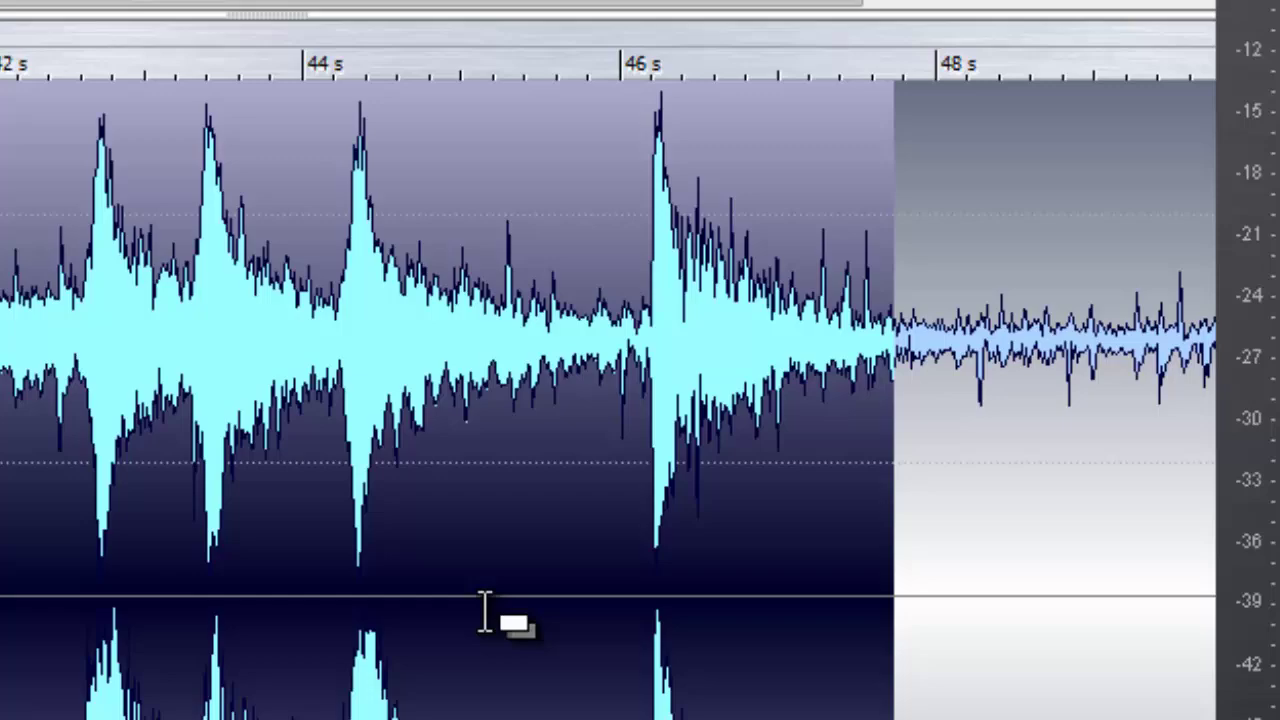
key(ctrl+shift+n)
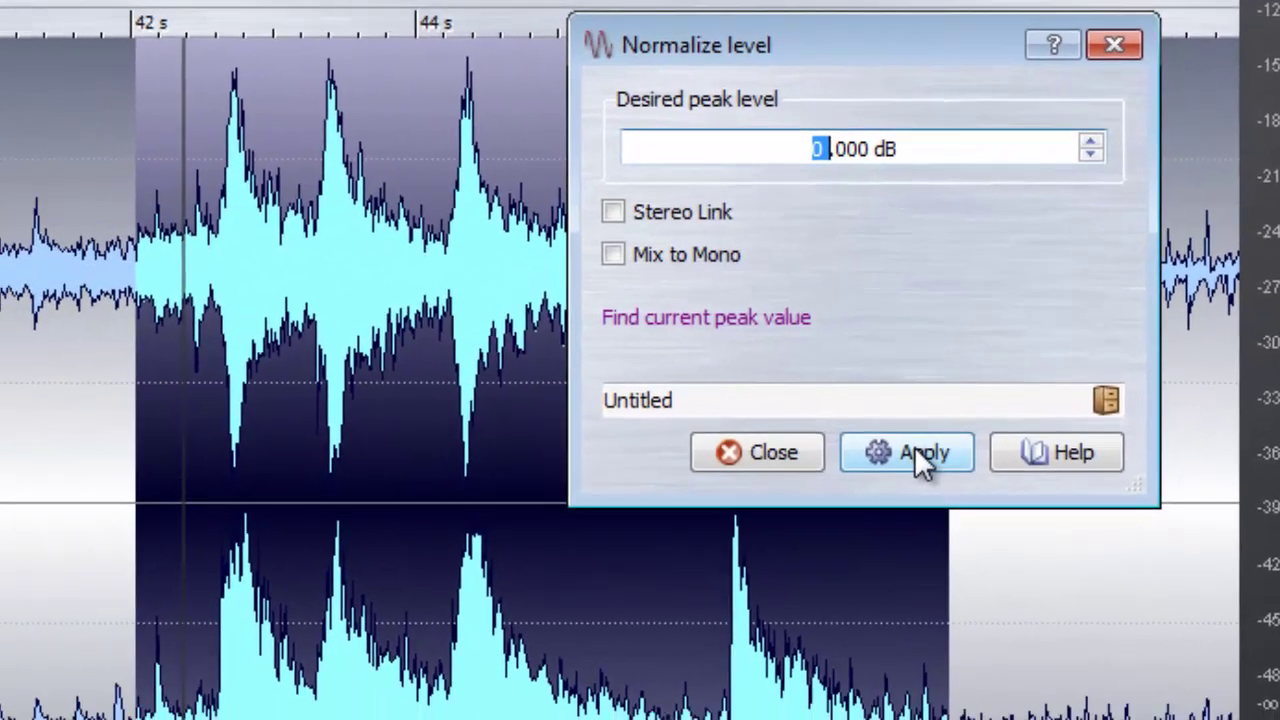
click(802, 562)
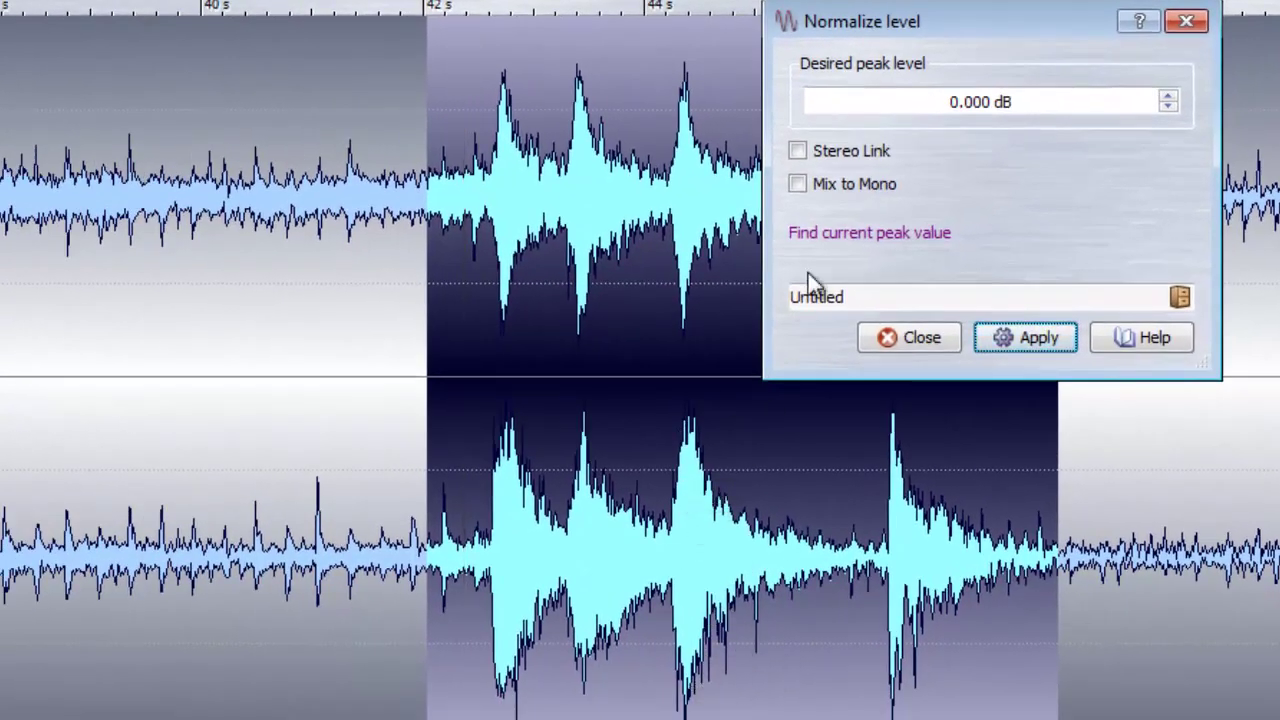
drag(868, 22, 22, 95)
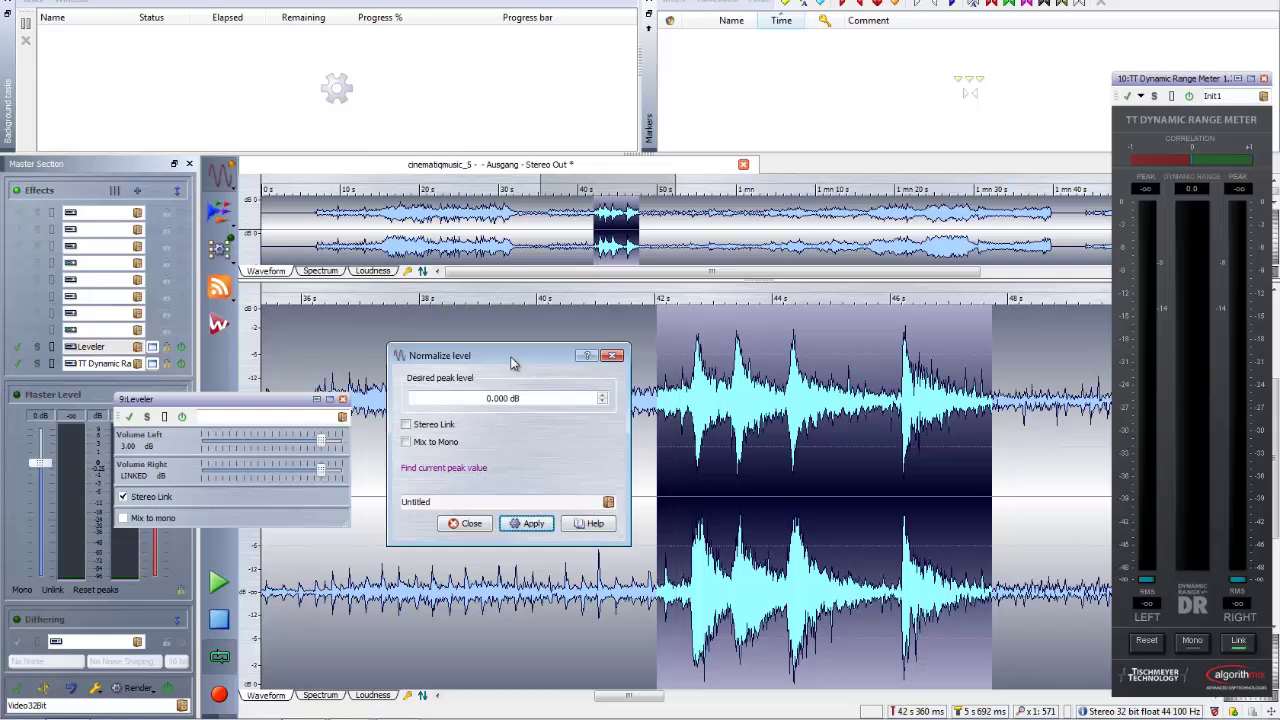
Close the Normalize level window and undo the normalization with Ctrl+Z.
click(470, 524)
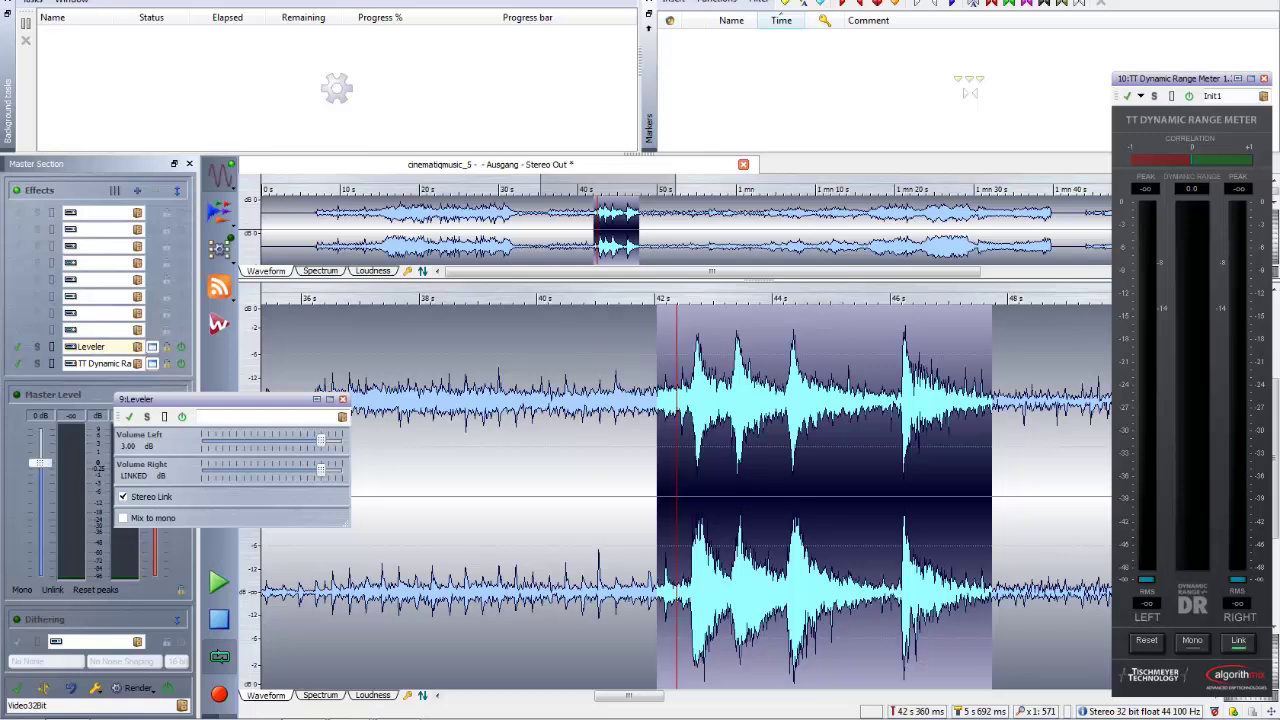
key(ctrl+z)
key(ctrl+z)
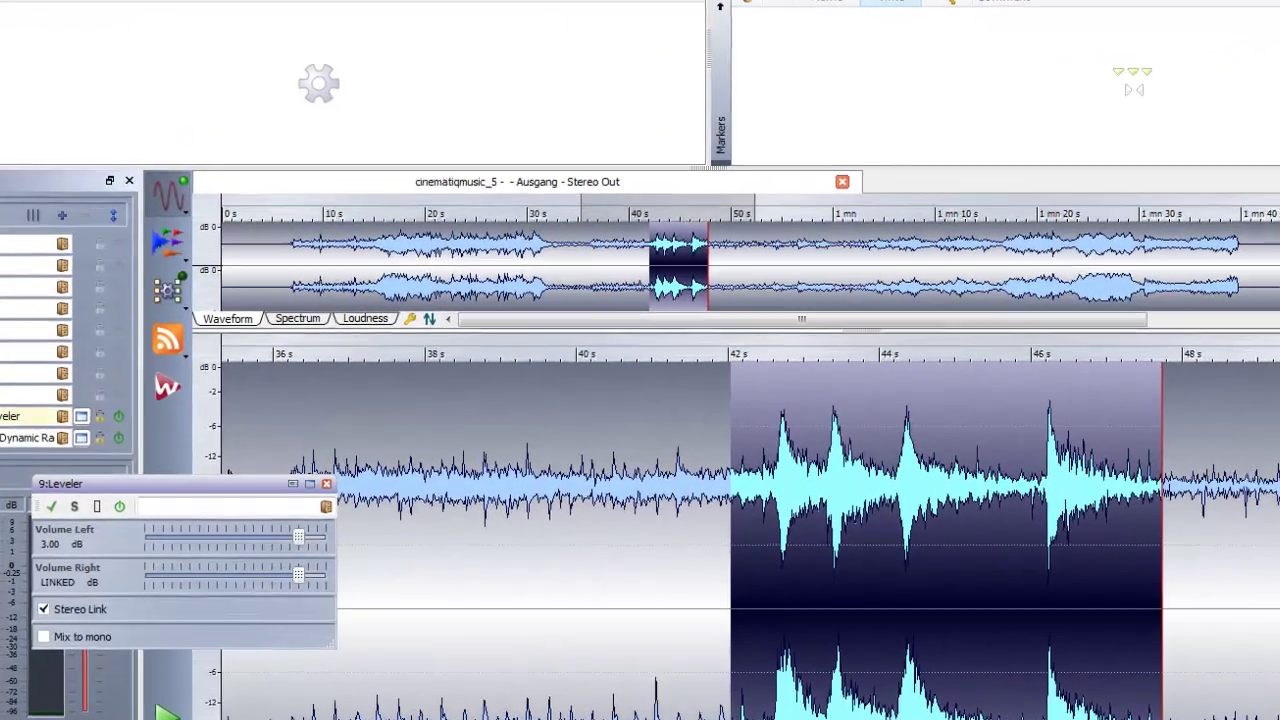
Render the selection to a new Wav 24-bit file named 24-Bit-TestEN.
key(ctrl+shift+r)
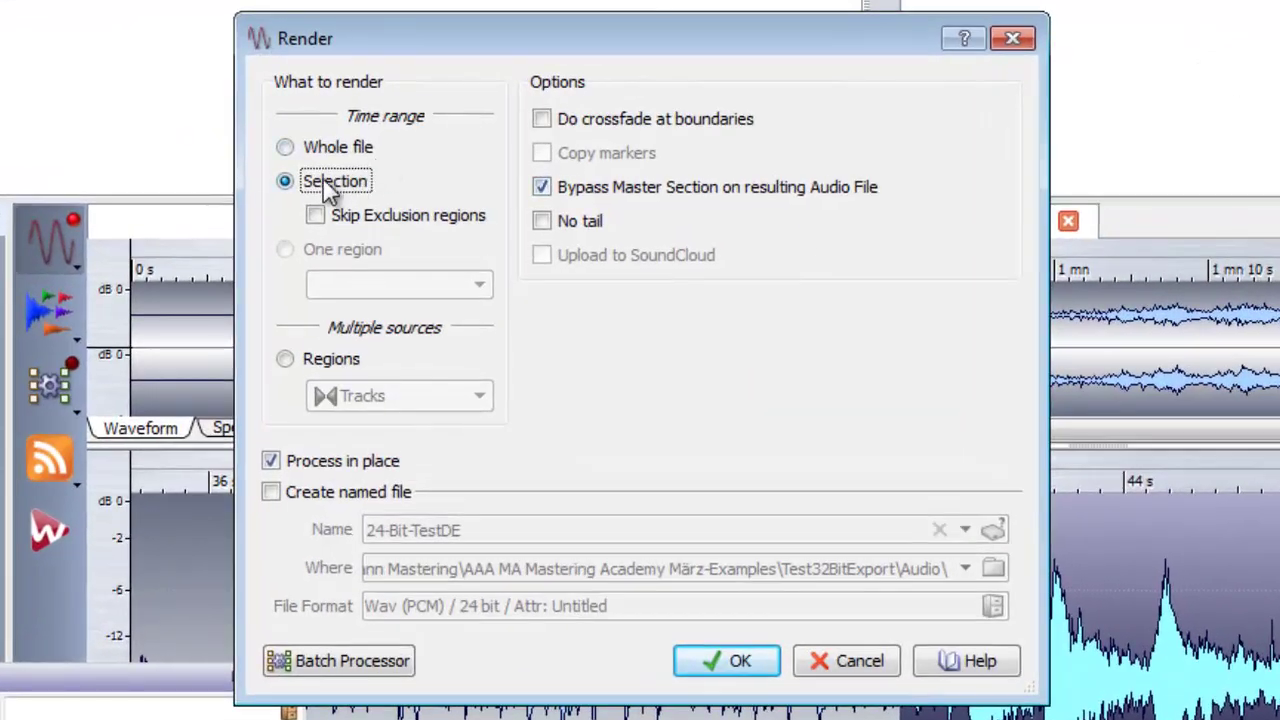
click(272, 495)
click(488, 531)
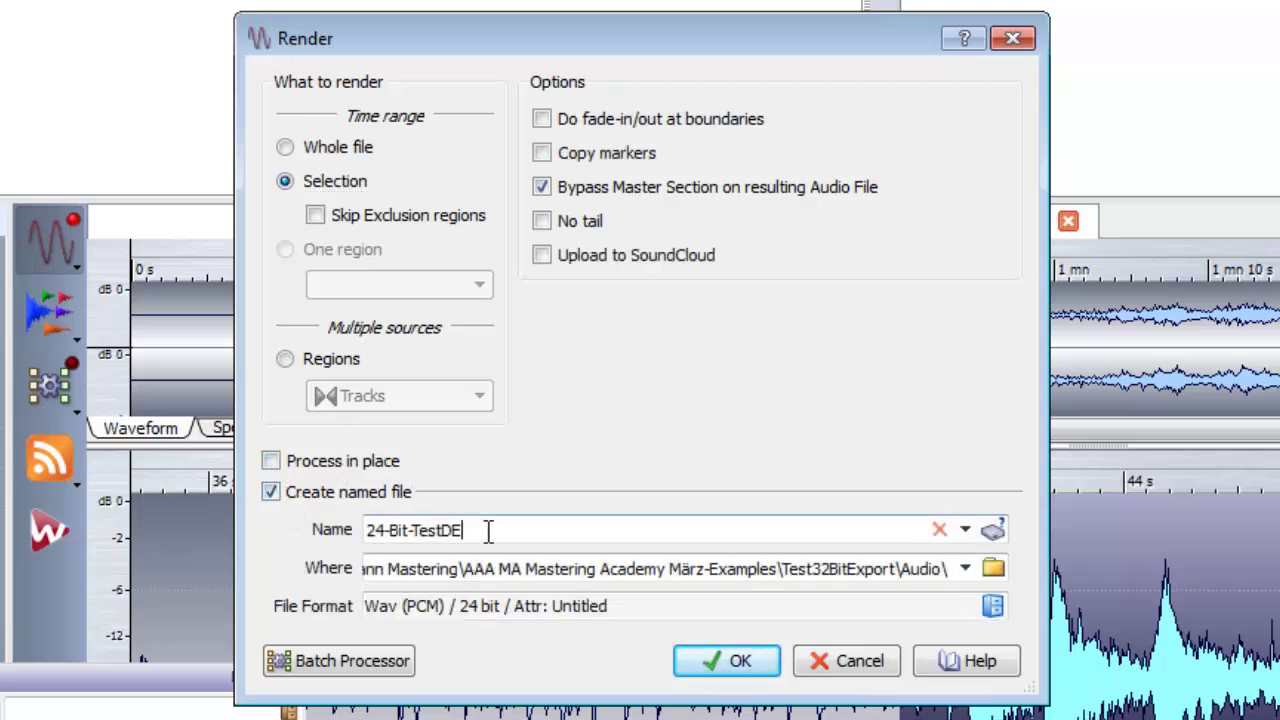
key(BackSpace)
key(BackSpace)
text(E)
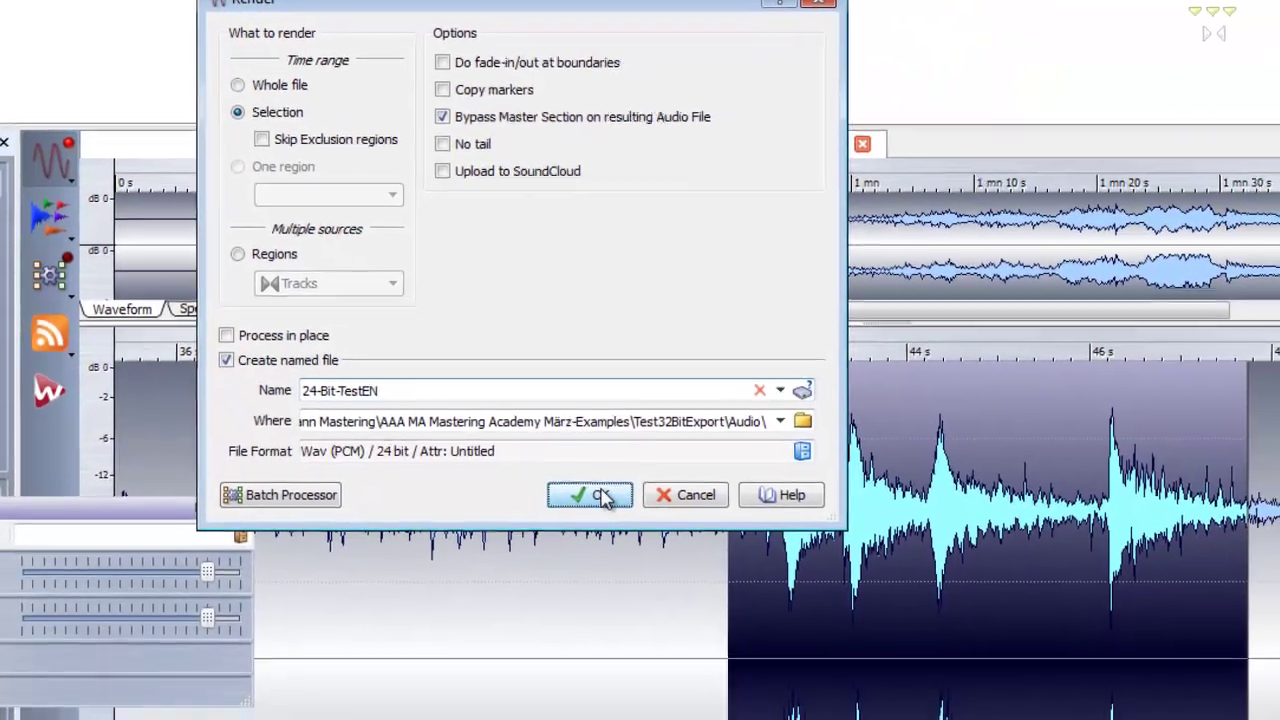
click(603, 497)
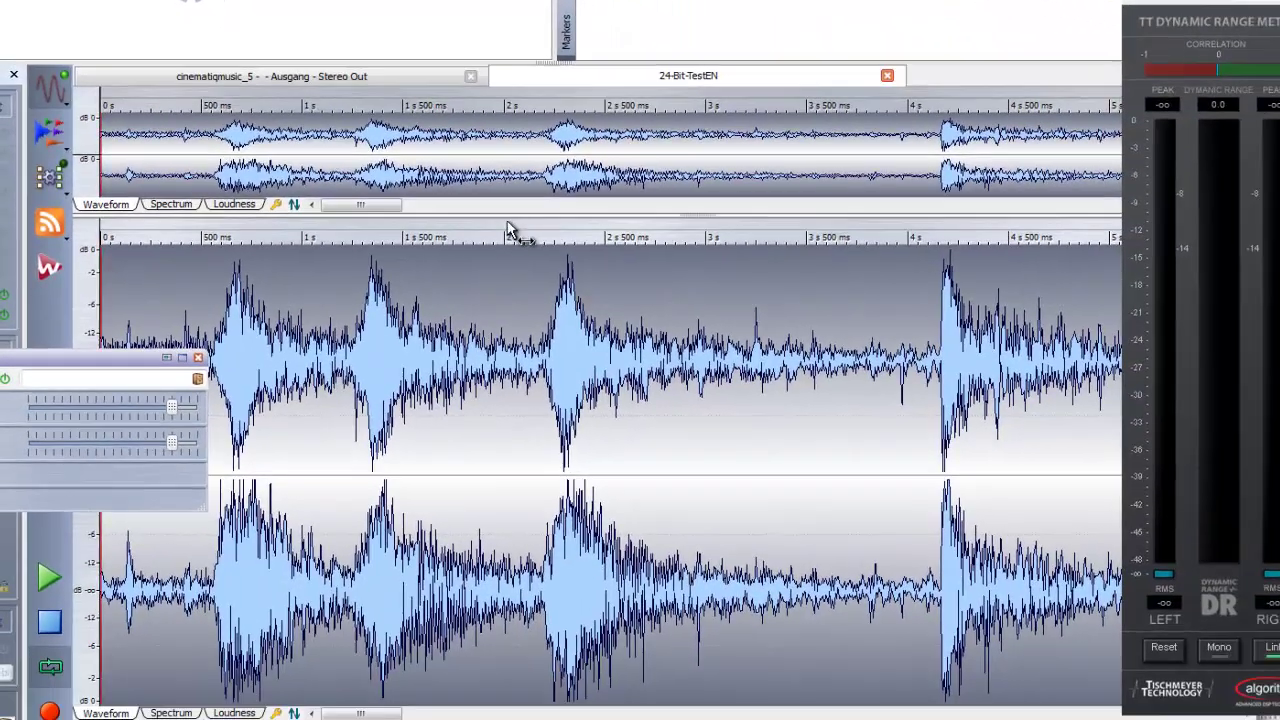
Zoom into the 24-Bit-TestEN waveform down to the 780–804 ms range near 792 ms.
drag(374, 240, 392, 313)
drag(464, 242, 490, 125)
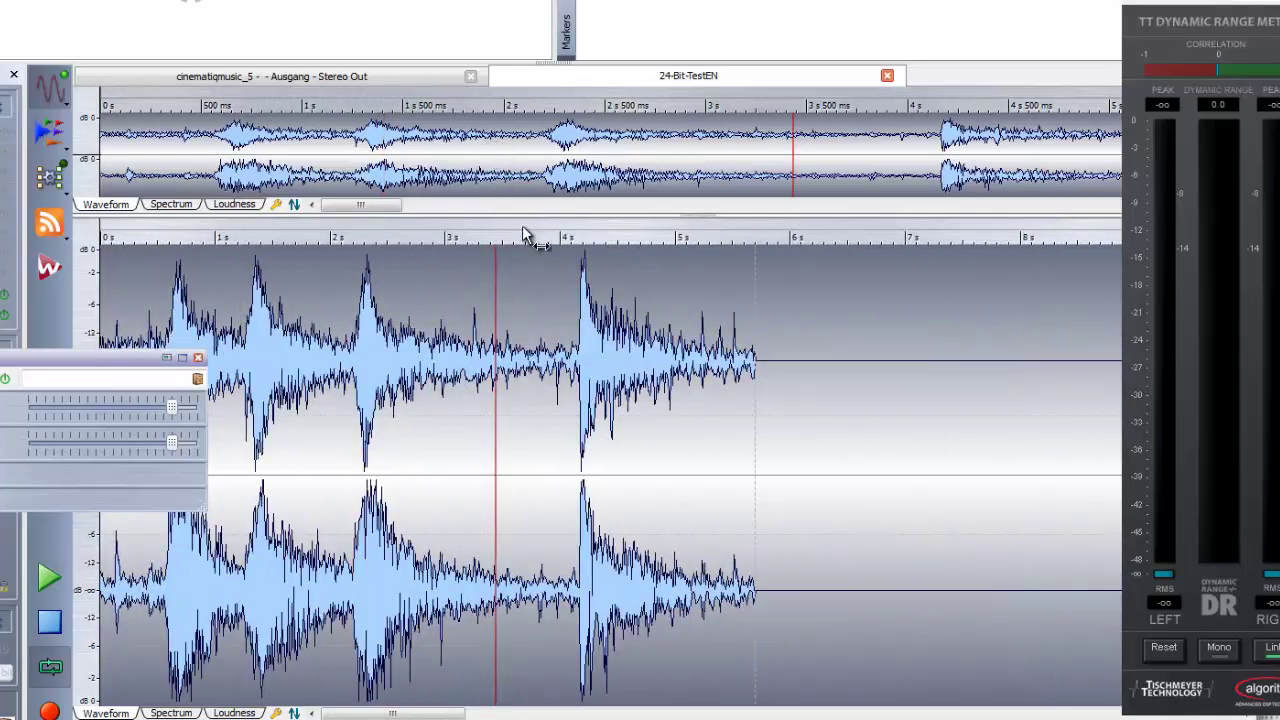
drag(185, 248, 252, 315)
drag(392, 238, 426, 333)
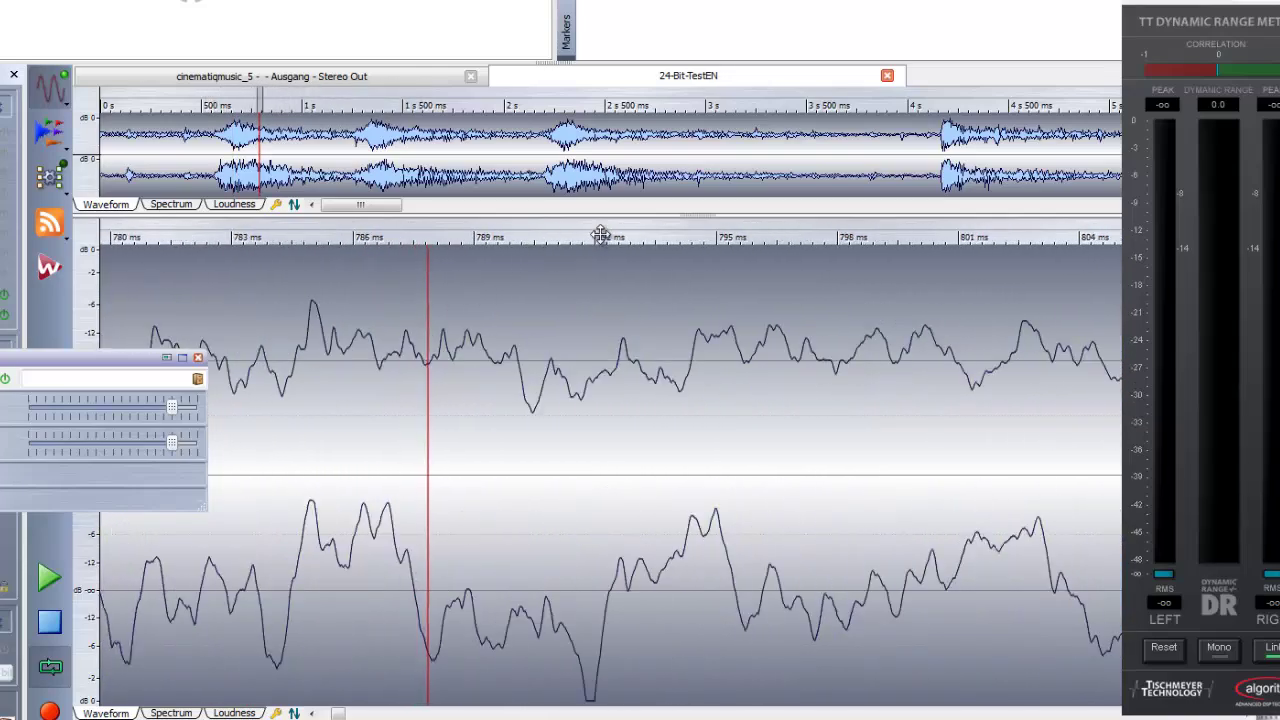
drag(600, 235, 594, 257)
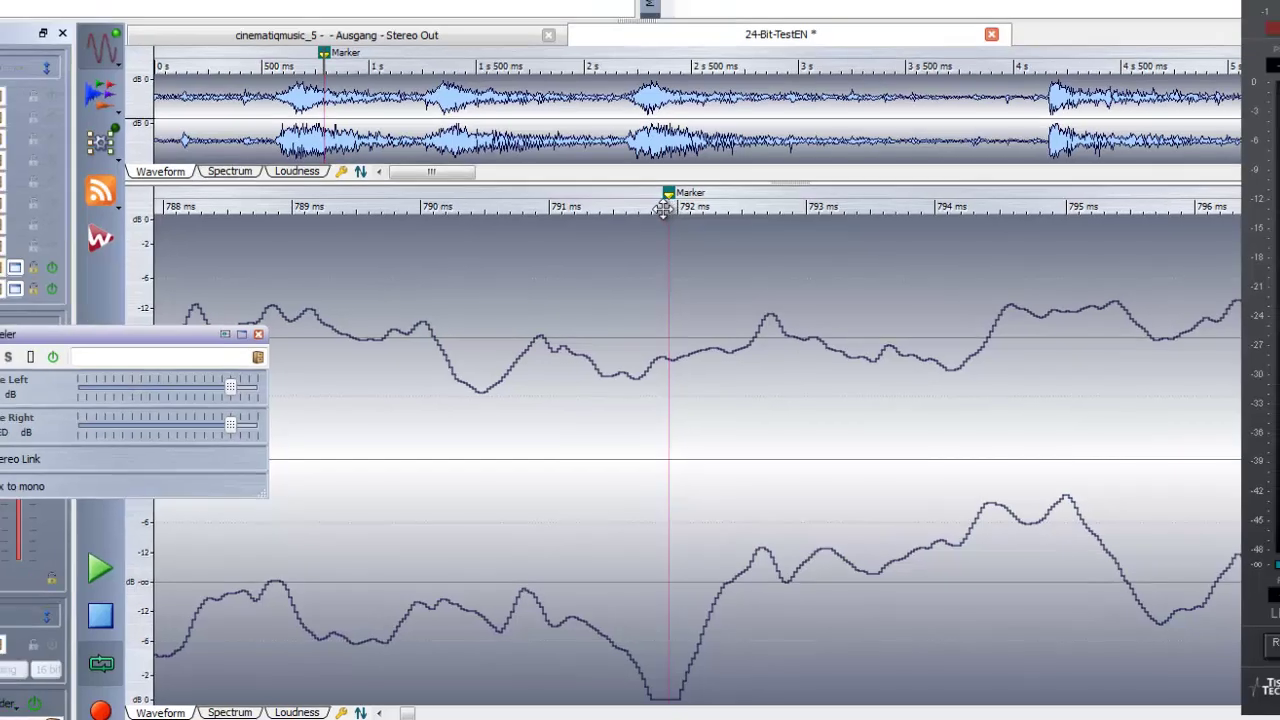
Select from the 792 ms marker to the clip's end and open Global Analysis.
scroll(663, 210, down, 10)
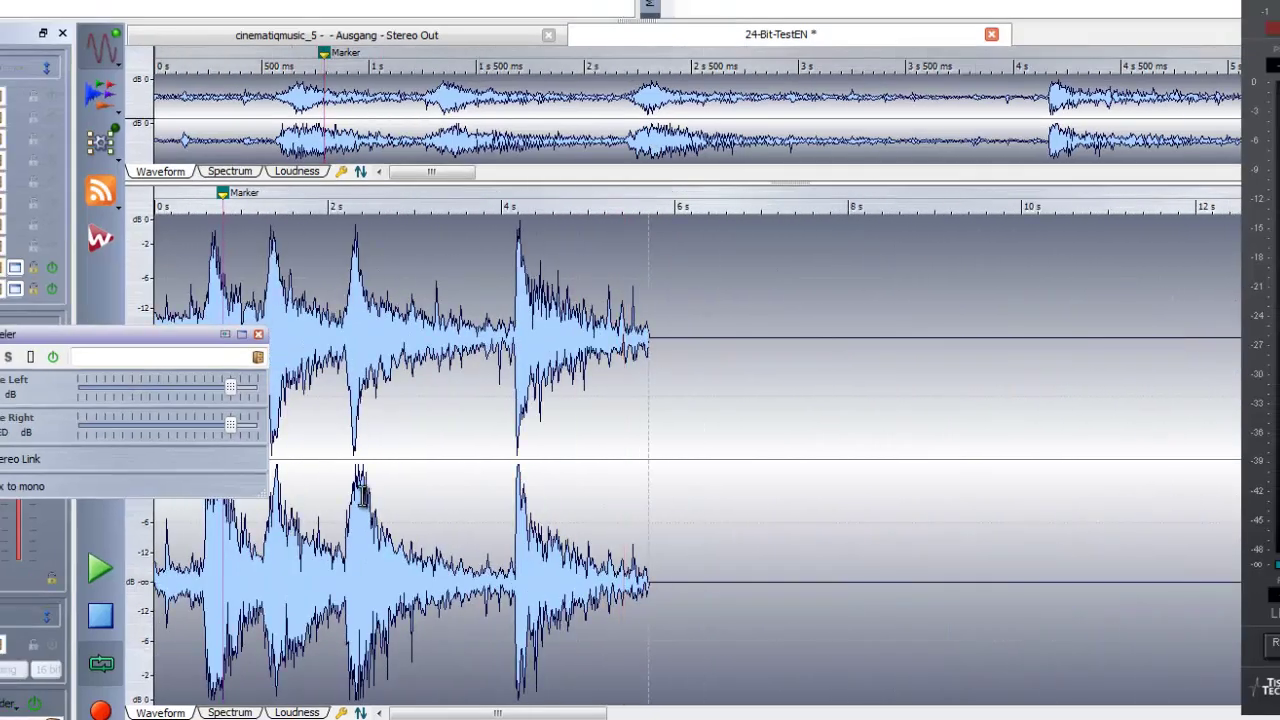
double_click(363, 496)
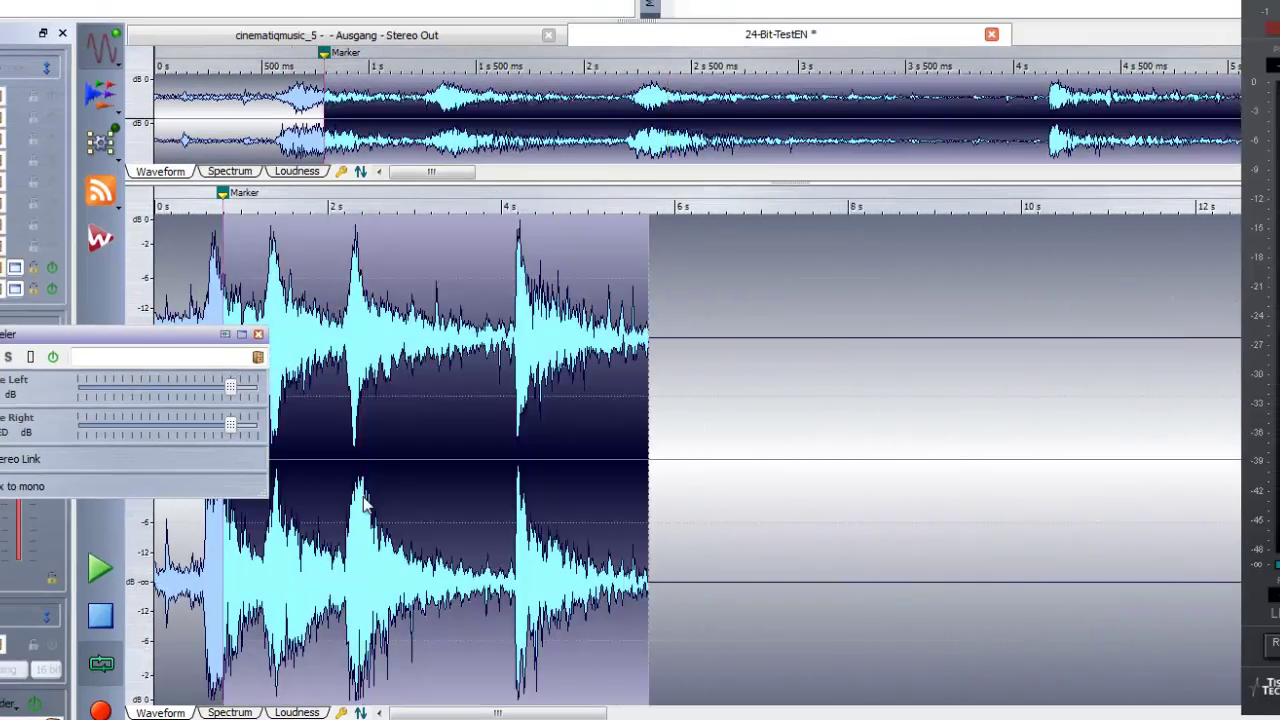
key(alt+g)
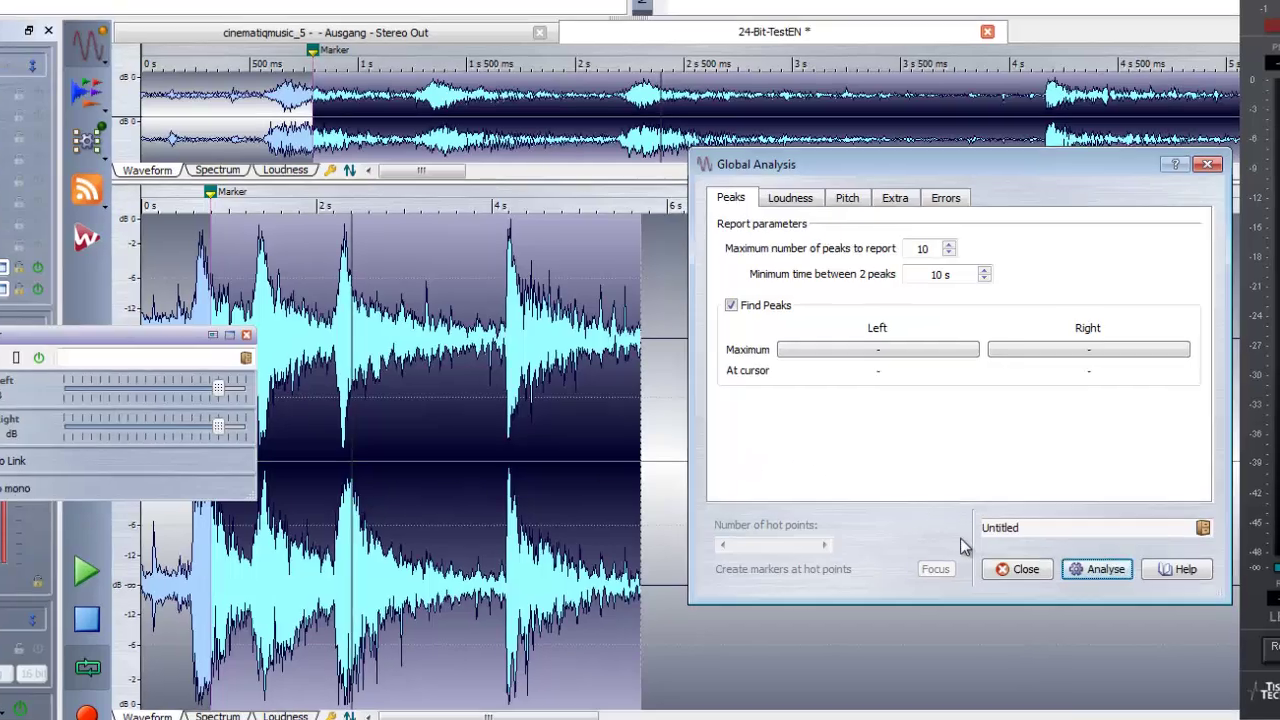
Analyse the selection's peaks, confirming 0.0000 dB maximums on both left and right channels.
click(1097, 569)
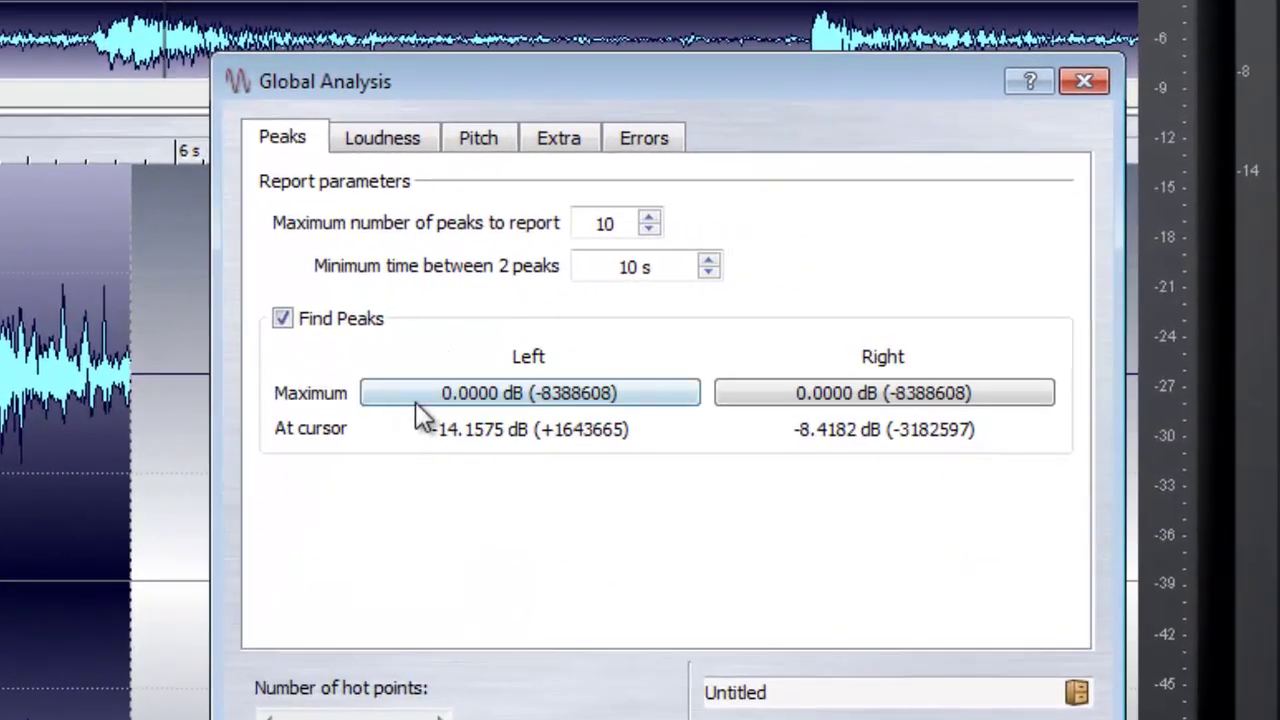
click(450, 395)
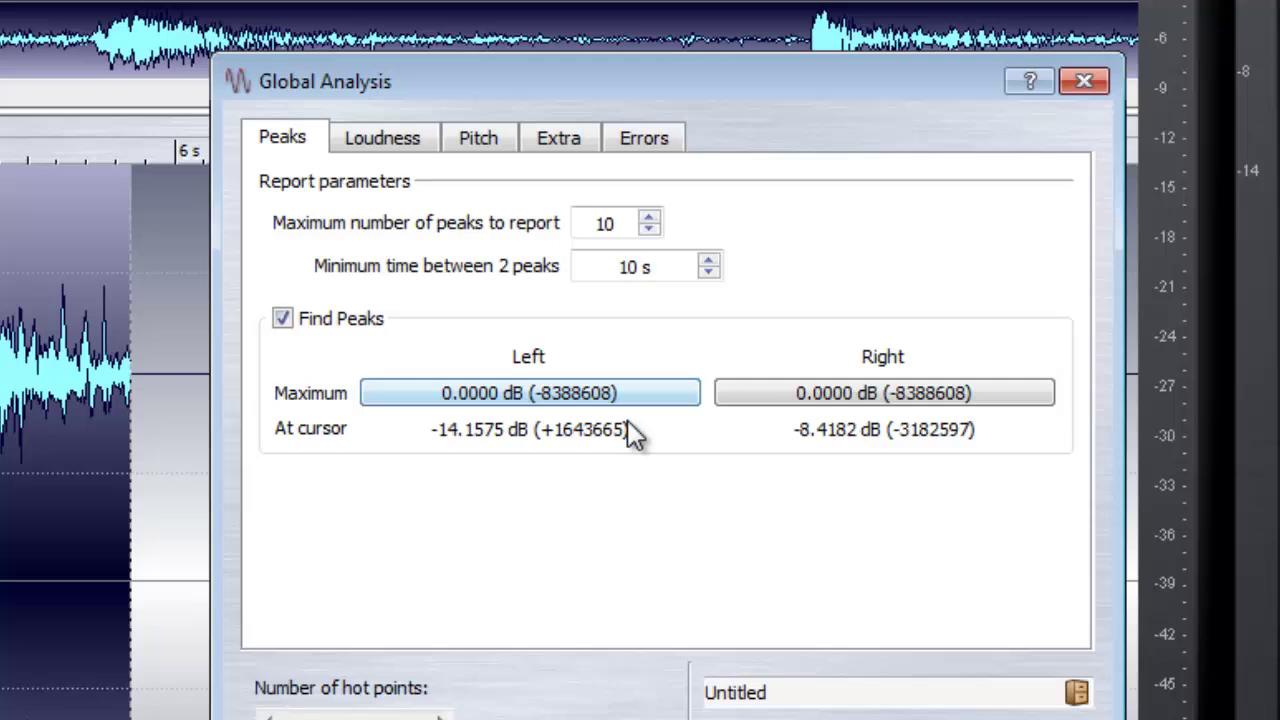
click(944, 402)
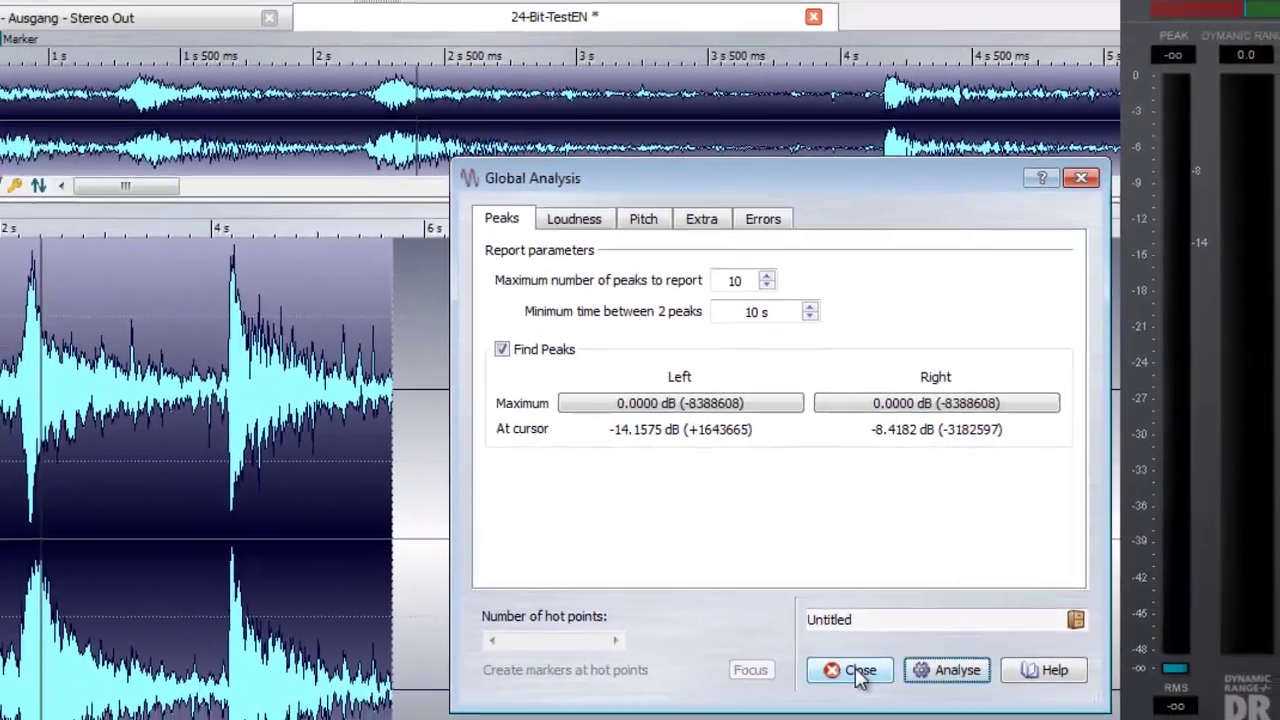
click(855, 671)
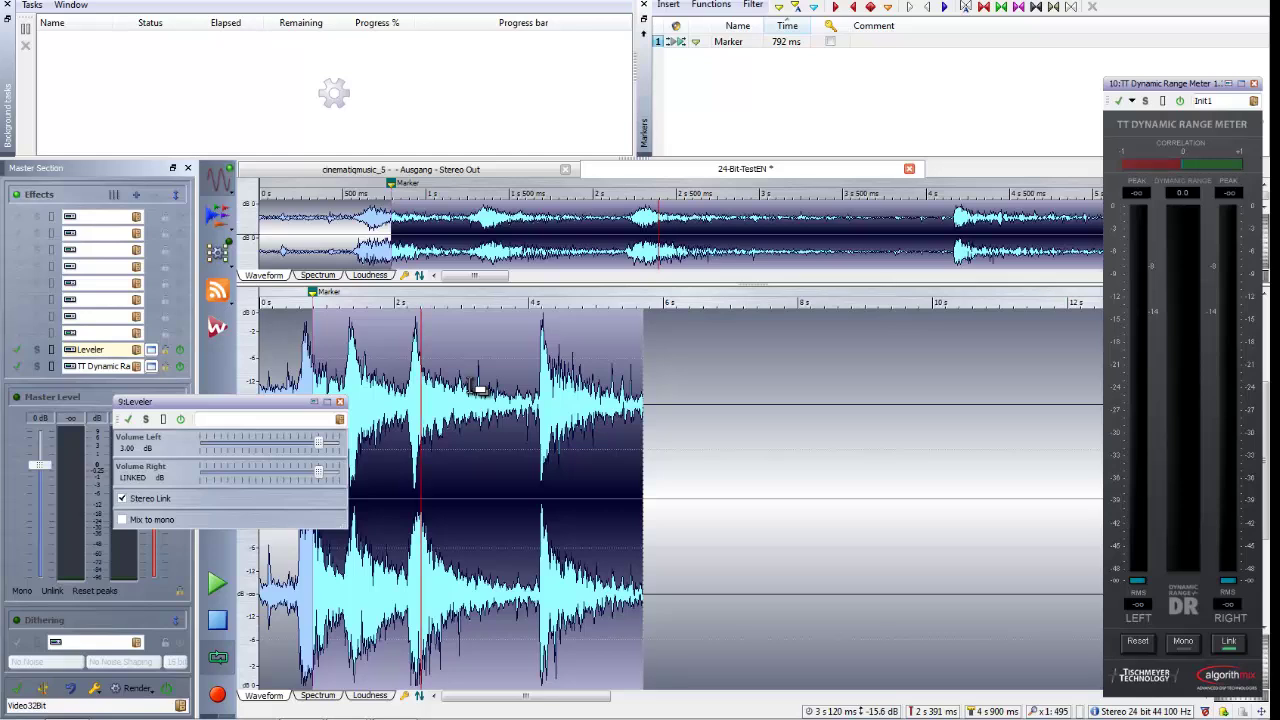
Load Sonnox Oxford TransMod Native into an empty Master Section effect slot.
click(88, 266)
mouse_move(160, 424)
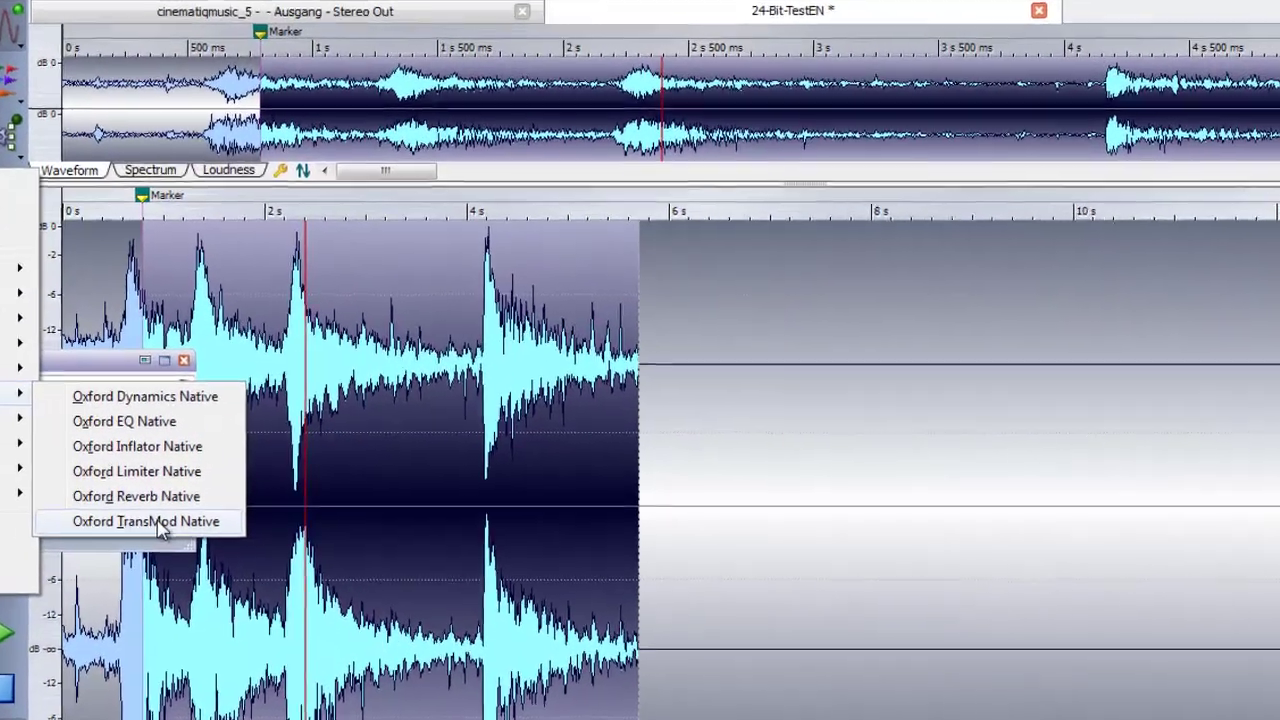
click(158, 522)
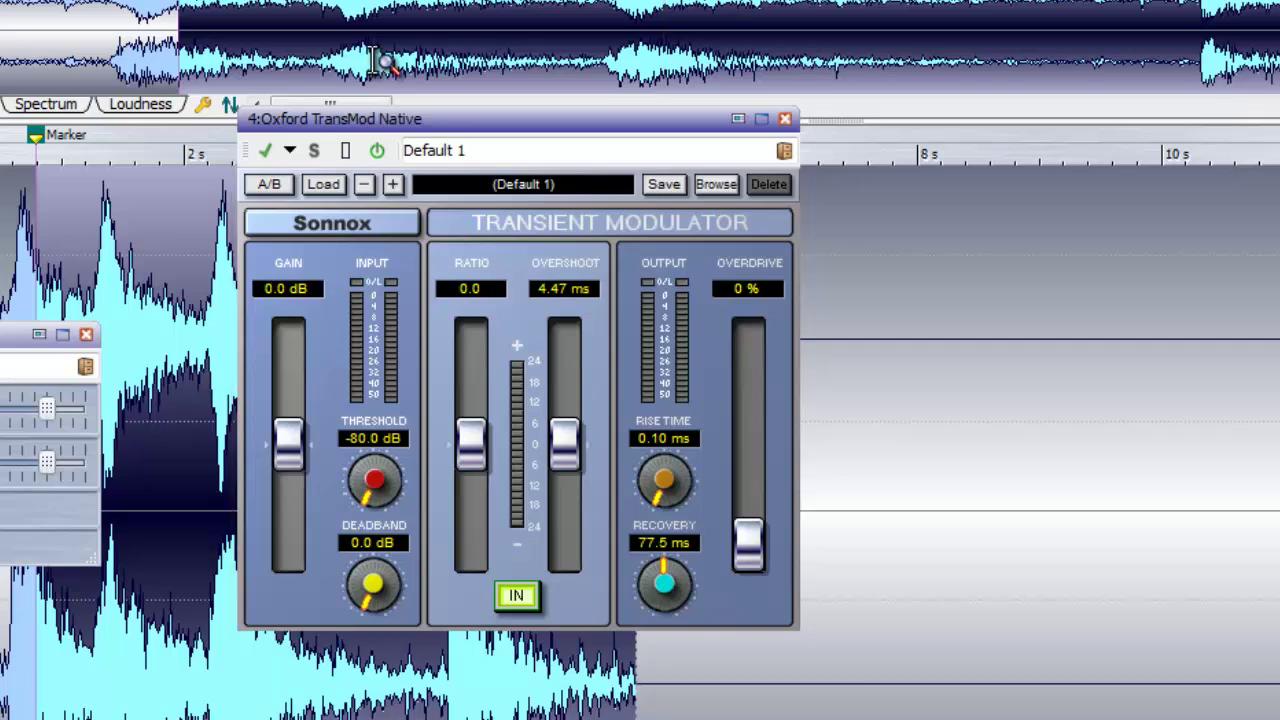
Move the TransMod window off the waveform and bring its Gain down to about -3.29 dB.
drag(452, 113, 788, 41)
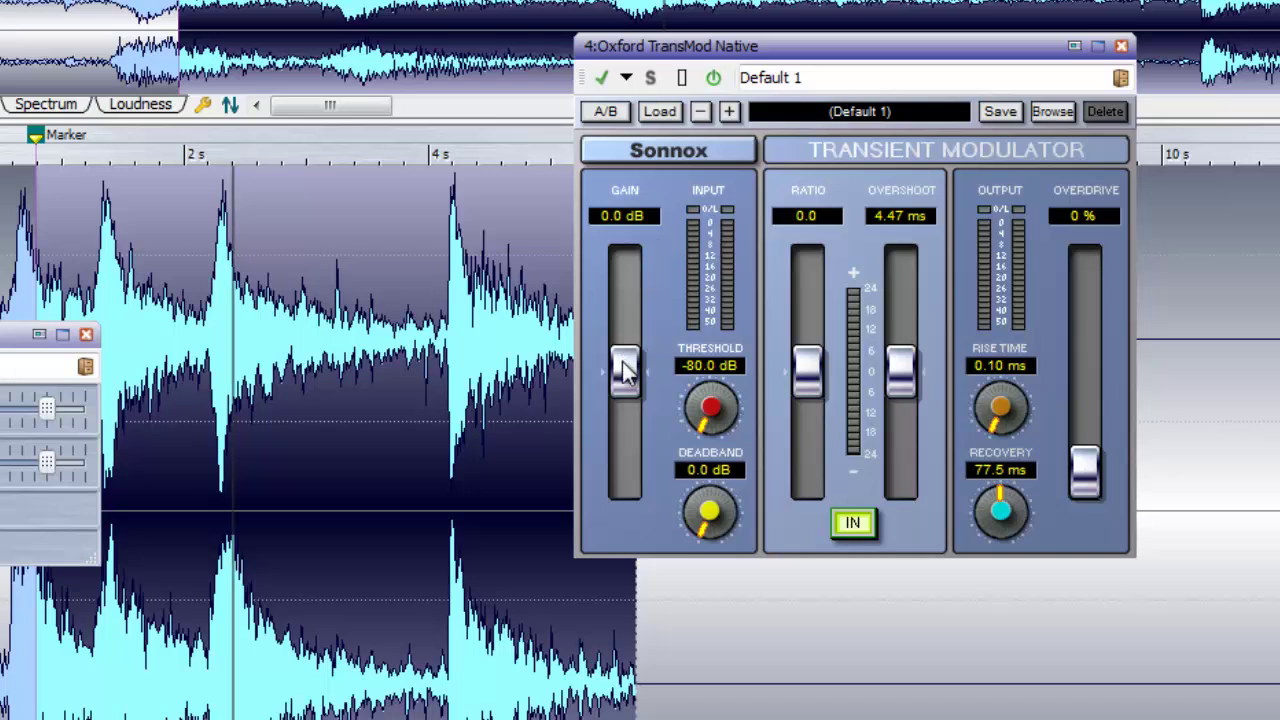
drag(623, 370, 628, 393)
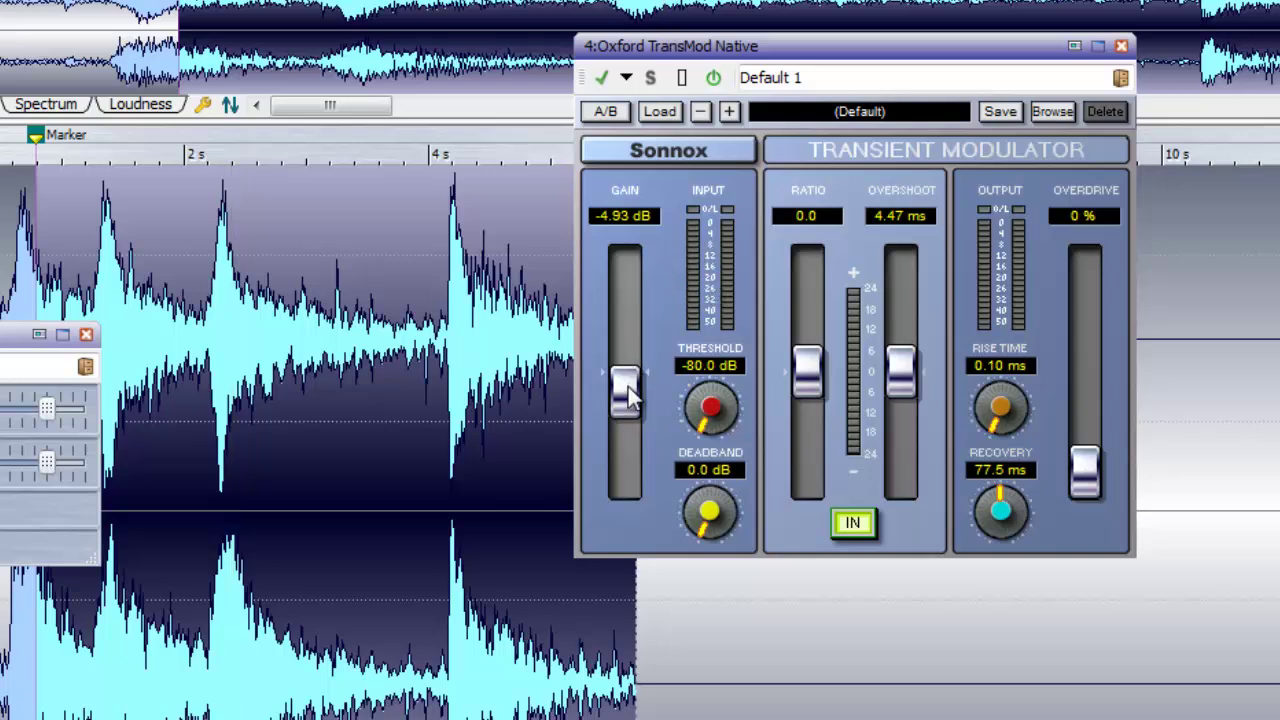
drag(629, 388, 626, 384)
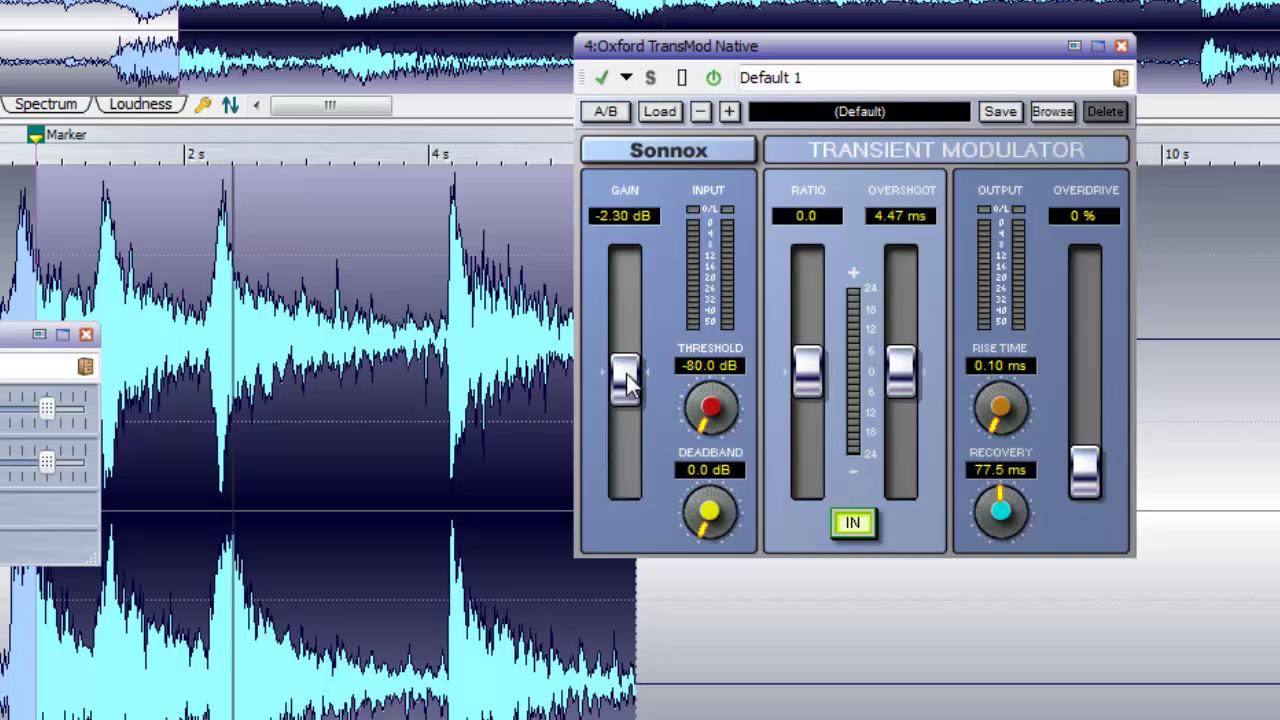